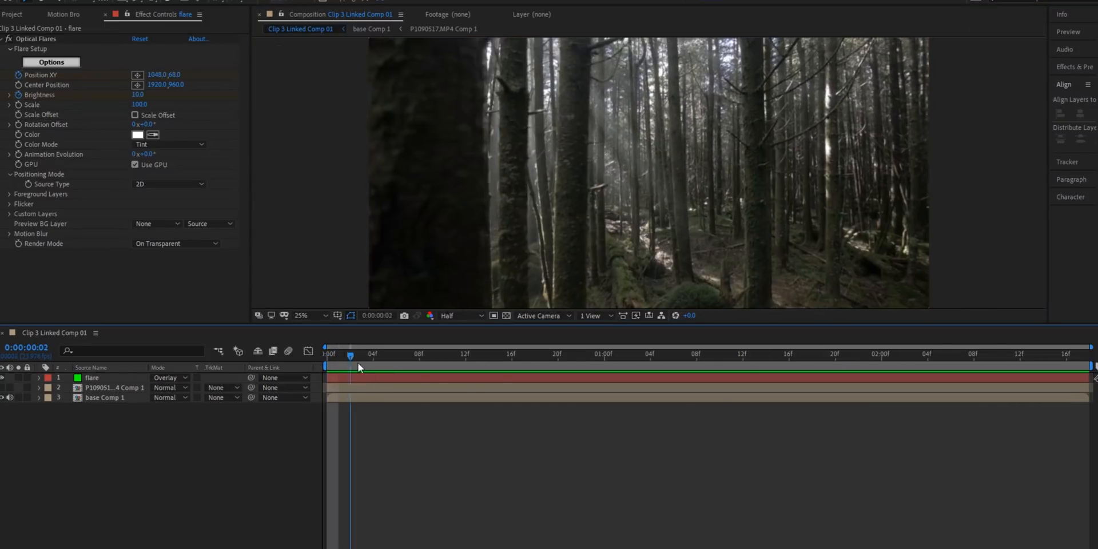
Step: Duplicate the base Comp 1 layer at the start of the composition and place the copy above the flare layer
drag(358, 364, 325, 375)
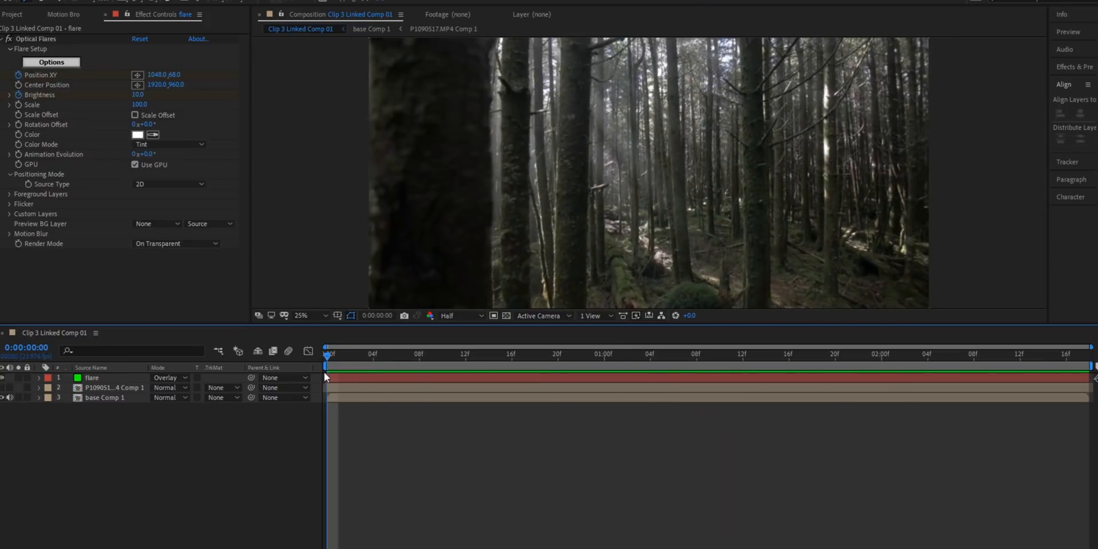
click(344, 399)
click(345, 400)
key(ctrl+d)
drag(111, 402, 108, 376)
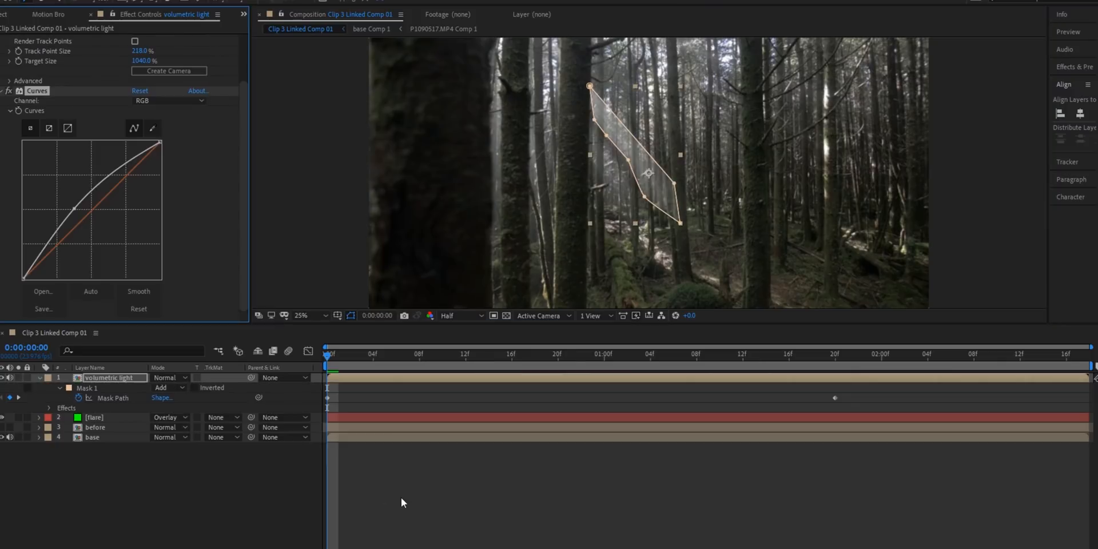
Step: Shift the volumetric light layer's RGB curve point toward the highlights, try a second point that darkens the shadows, and undo it
click(395, 496)
click(335, 380)
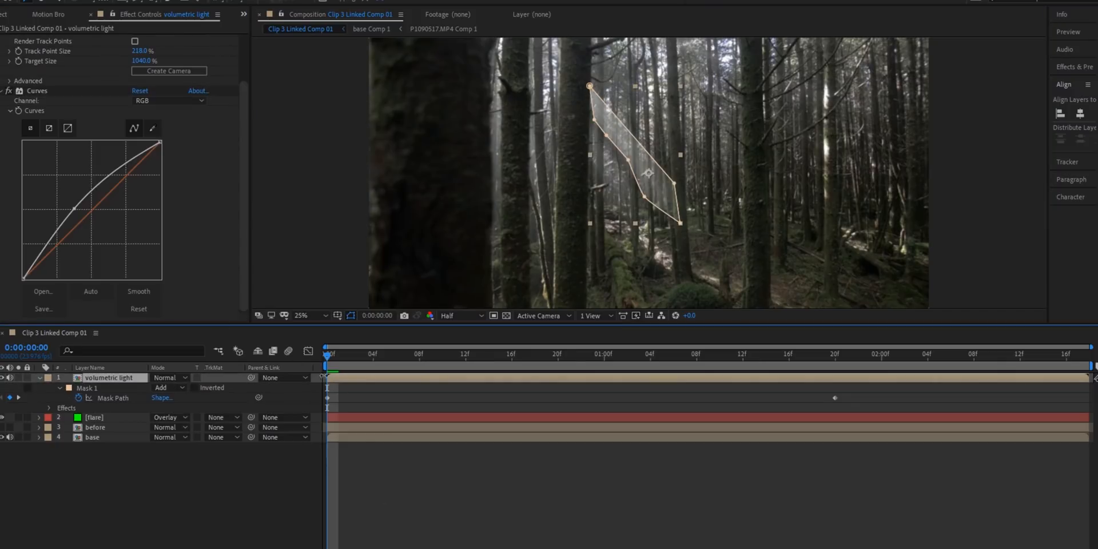
drag(76, 211, 100, 188)
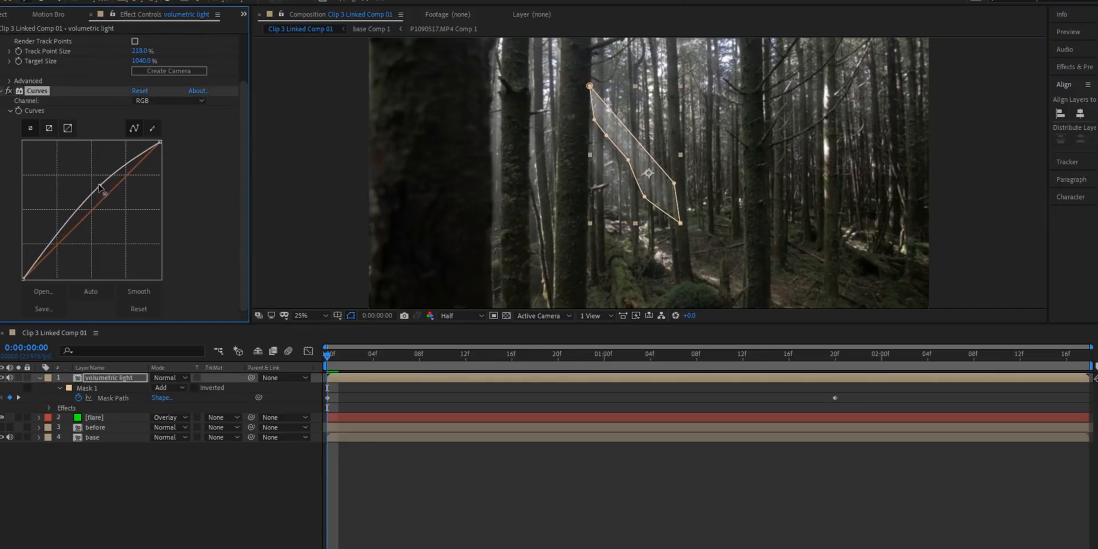
drag(61, 235, 73, 241)
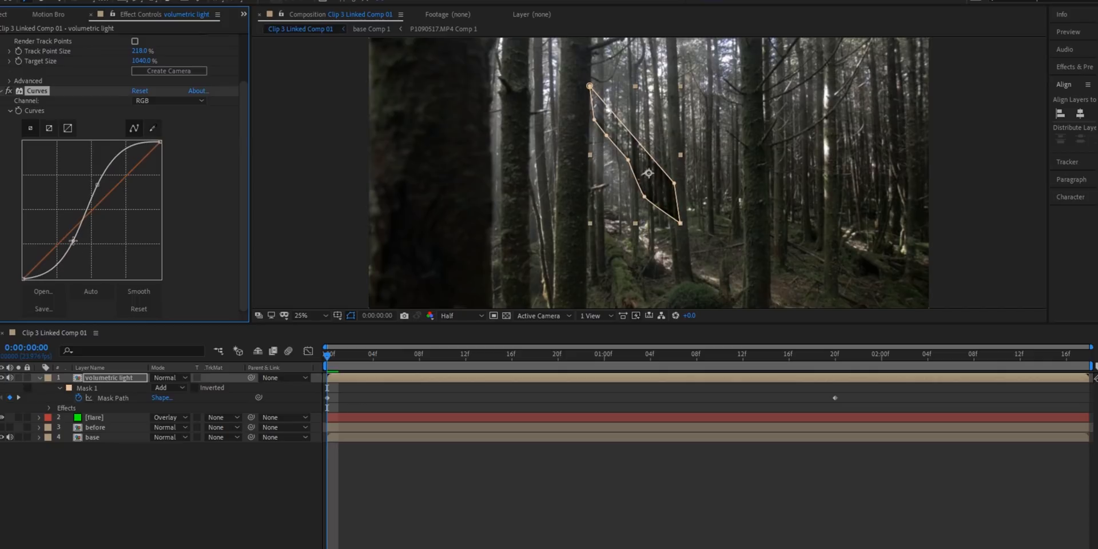
key(ctrl+z)
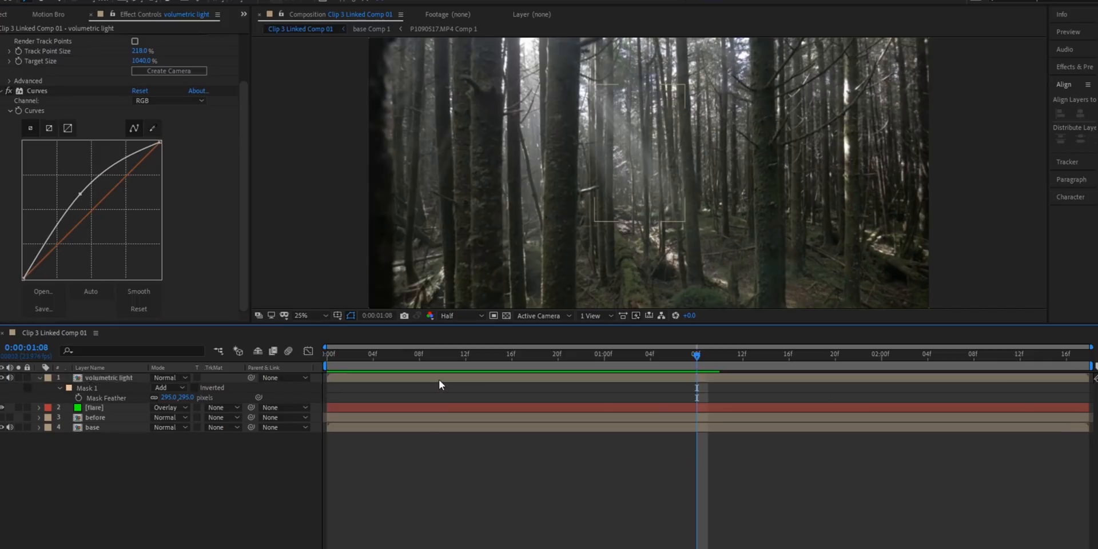
Step: Duplicate the volumetric light layer and preview the composition from the first frame
click(438, 379)
key(ctrl+d)
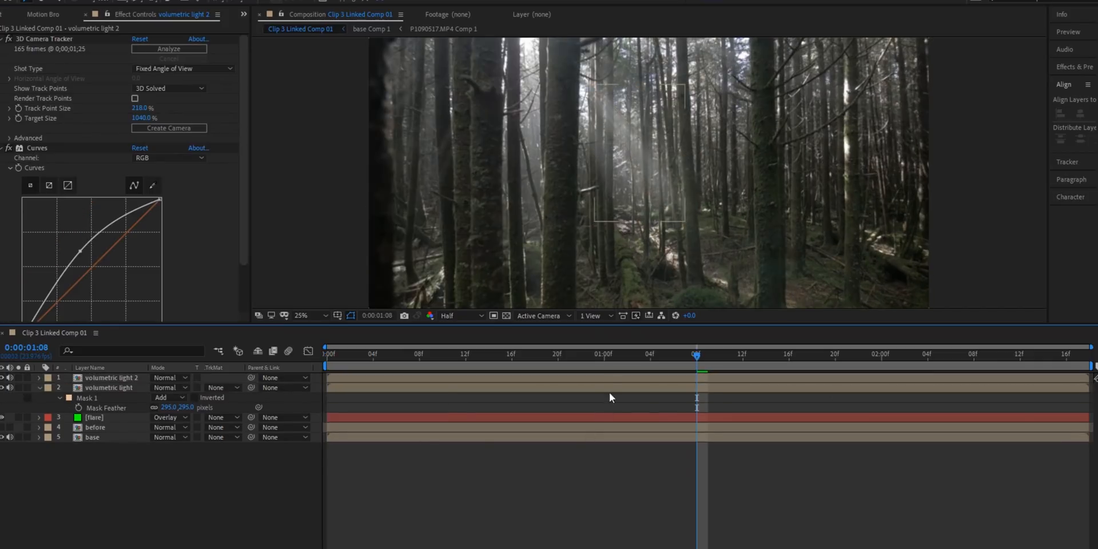
drag(584, 355, 315, 381)
key(space)
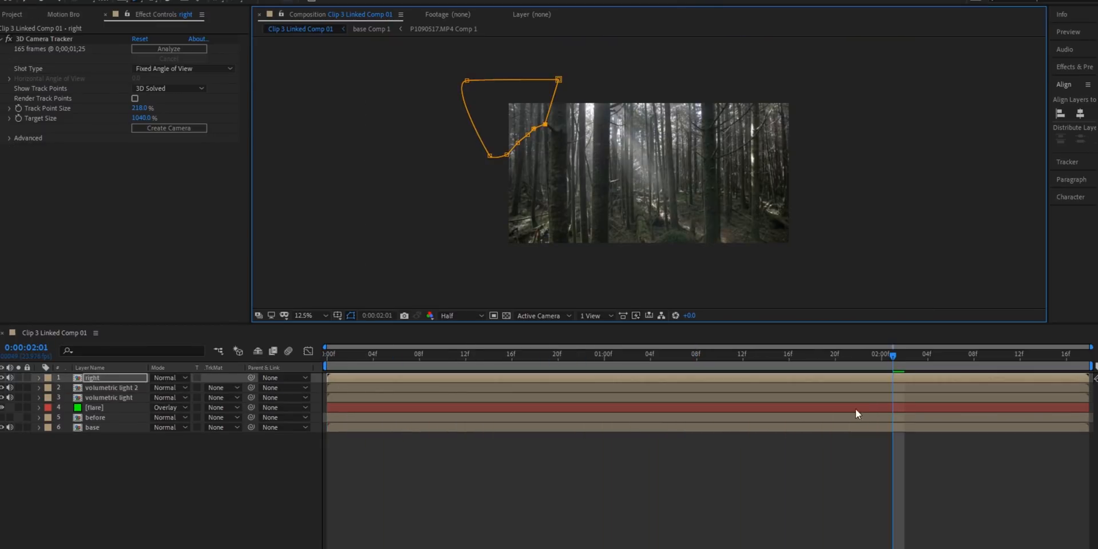
key(m)
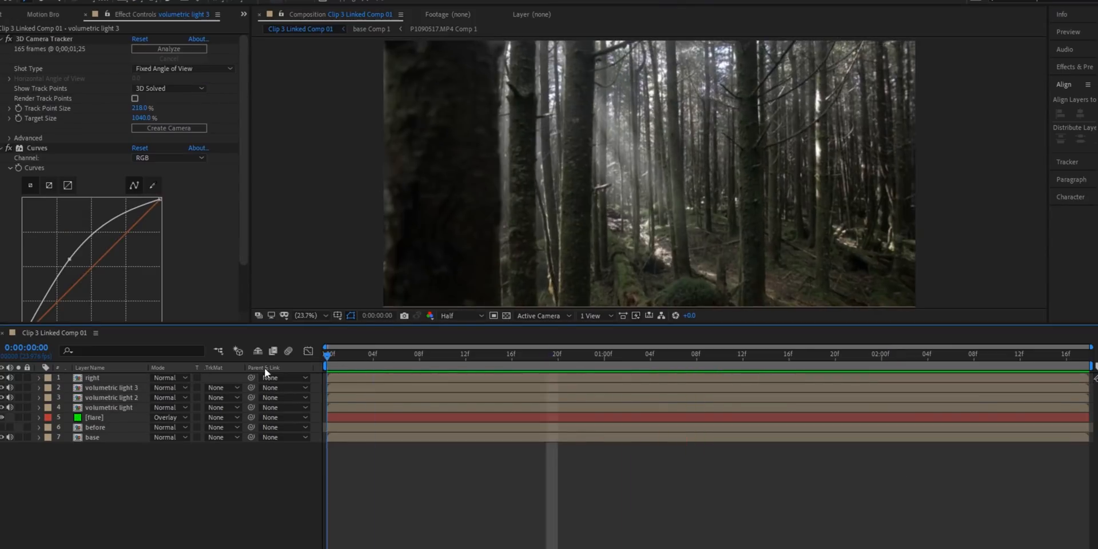
Step: Add an adjustment layer on top and bend its Colorista IV RGB tone curve into a contrast-boosting S-curve
key(ctrl+alt+y)
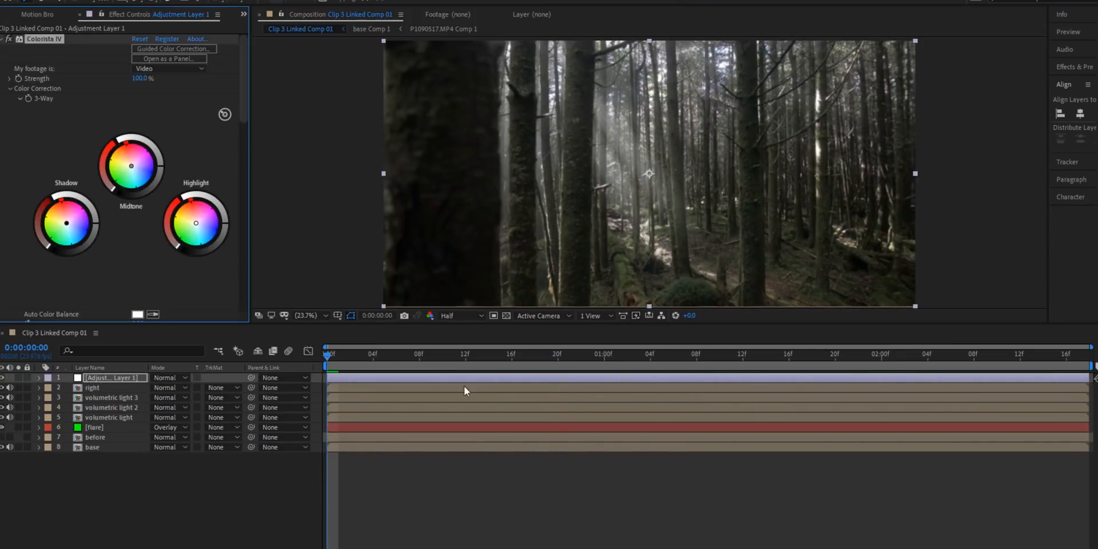
drag(115, 213, 114, 227)
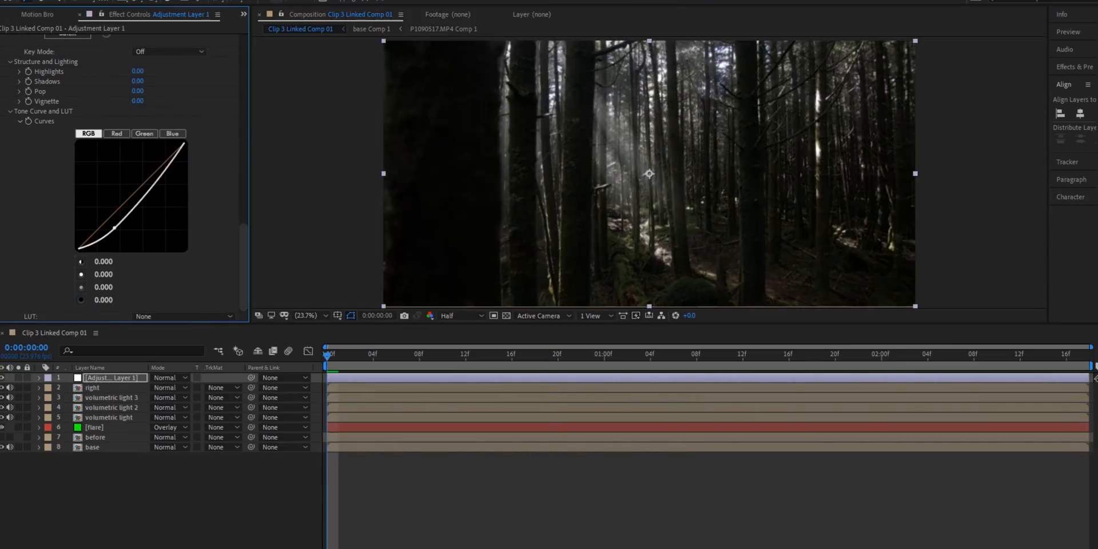
drag(137, 196, 139, 172)
click(458, 487)
key(space)
key(space)
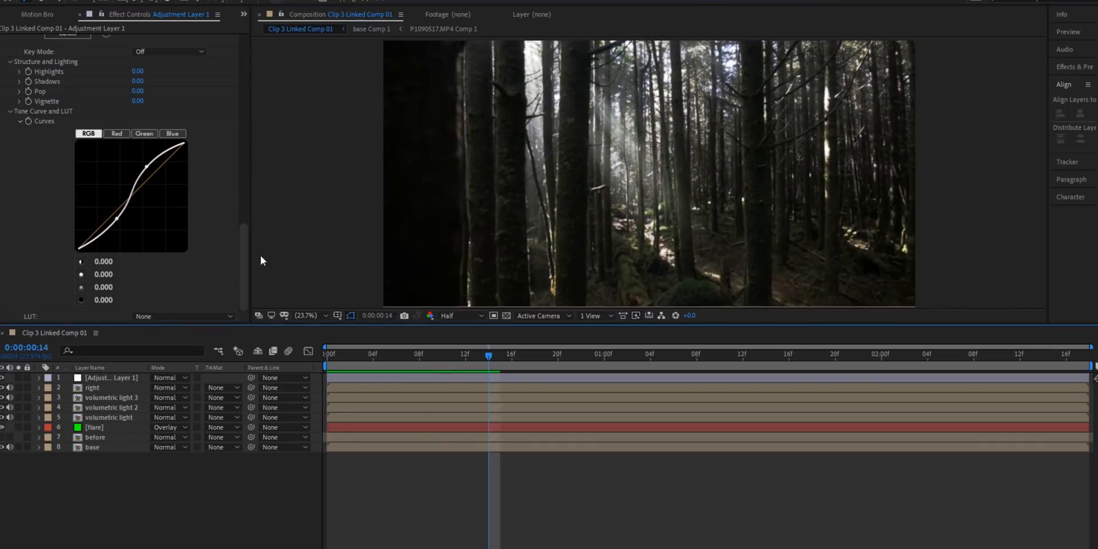
Step: Set the composition's preview resolution to Full and play the graded shot
drag(244, 260, 243, 180)
click(463, 316)
click(459, 337)
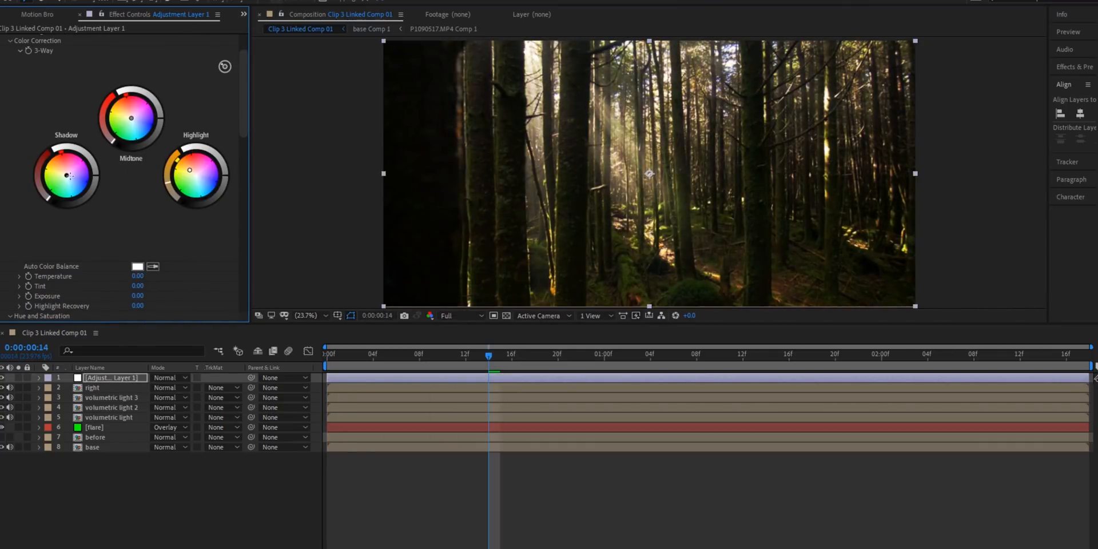
key(space)
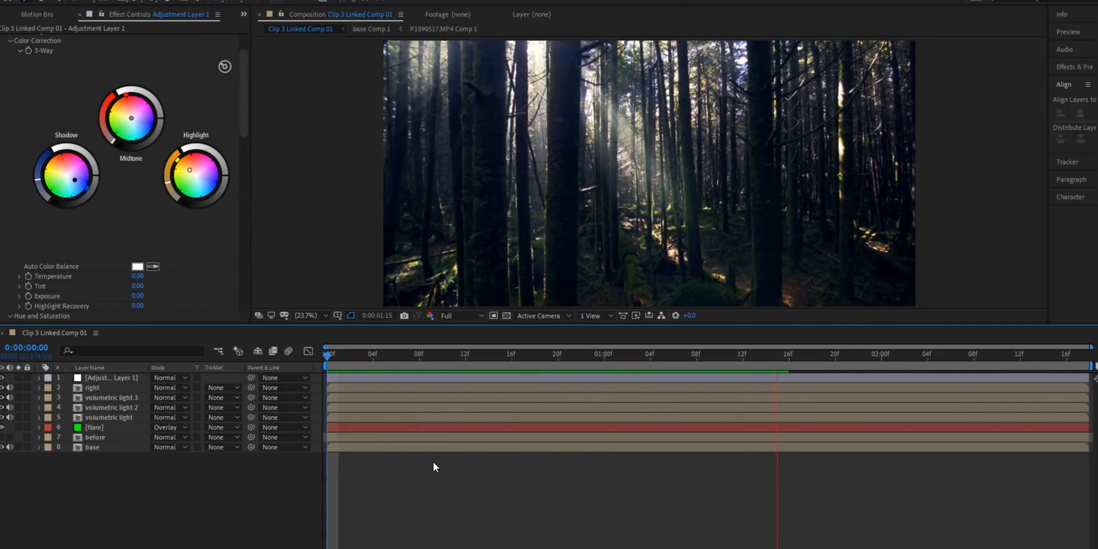
Step: Move the flare layer above the adjustment layer and scrub through the shot
drag(94, 427, 110, 383)
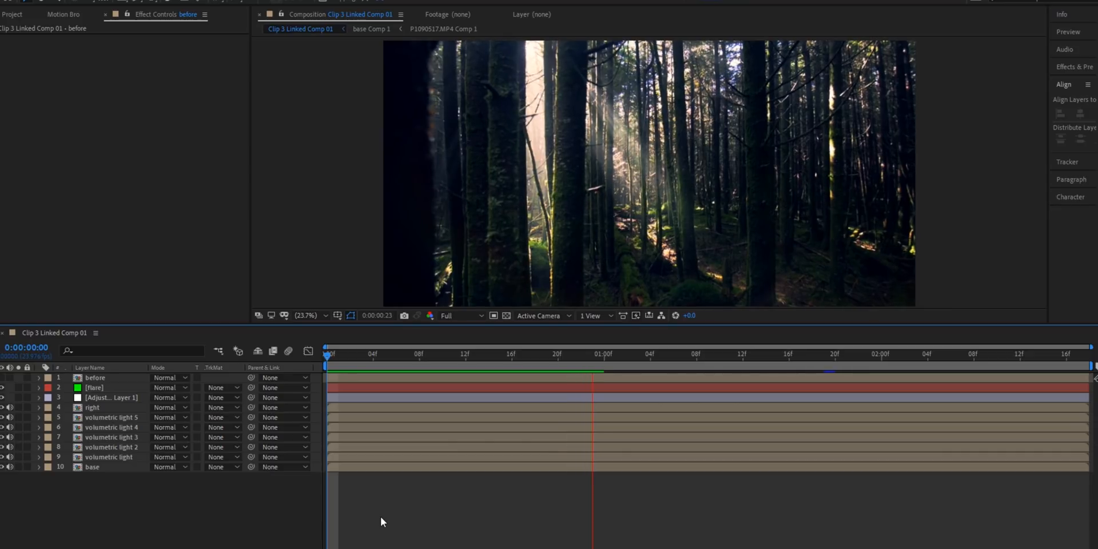
key(space)
drag(459, 357, 414, 367)
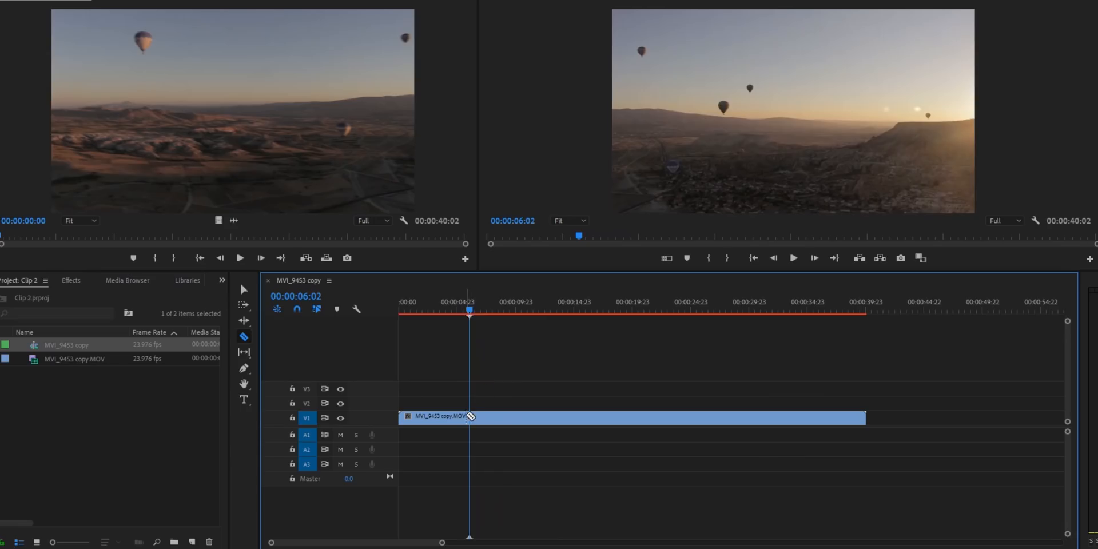
Step: In Premiere Pro, ripple-delete the first segment of the MVI_9453 copy clip and play the sequence from its start
click(454, 420)
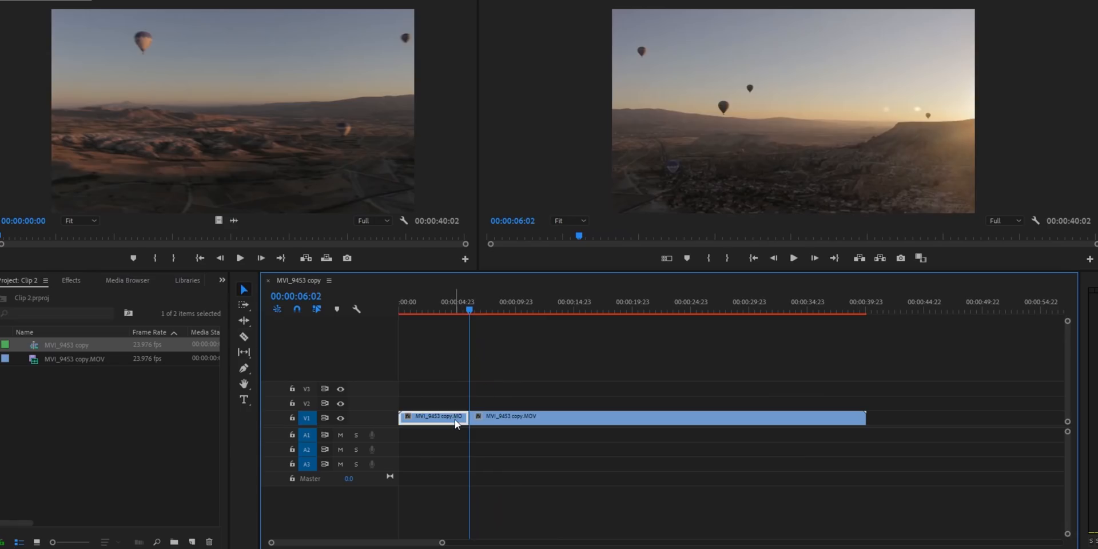
key(shift+Delete)
key(Home)
key(space)
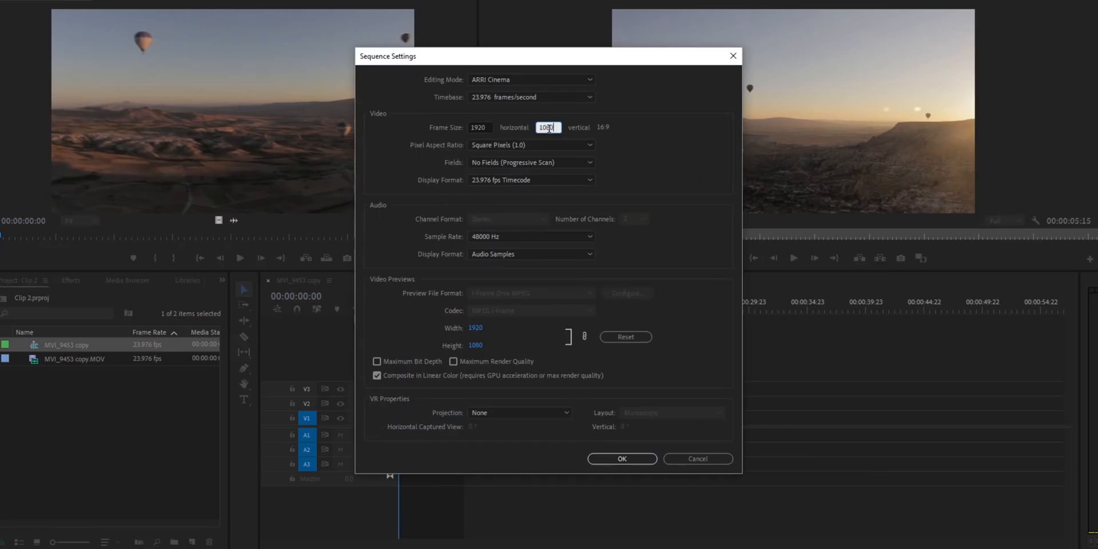
Step: Set the vertical frame size in the sequence settings to 816
double_click(549, 129)
text(816)
click(636, 459)
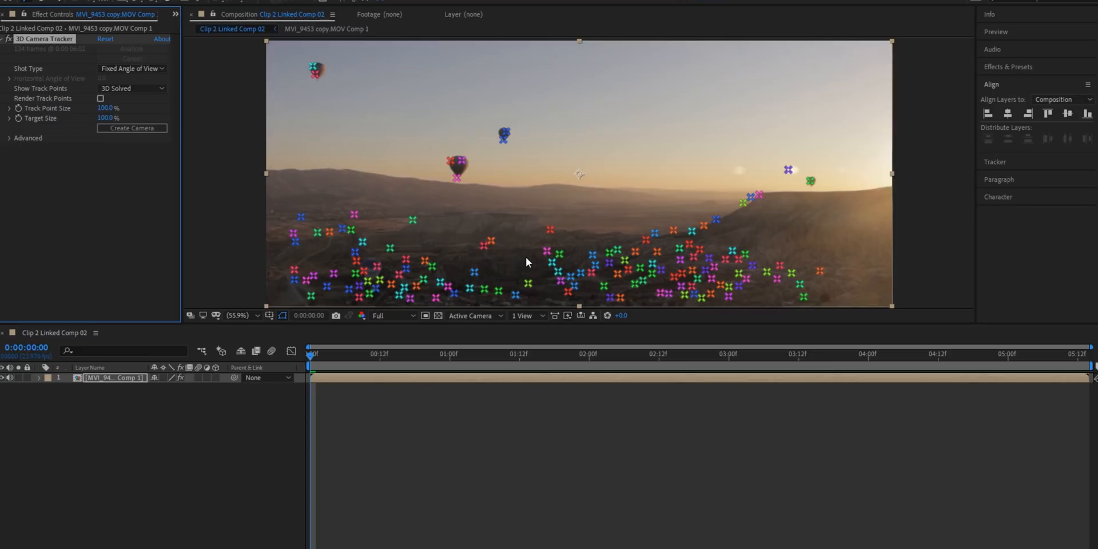
Step: In After Effects, duplicate the MVI_9453 copy.MOV Comp 1 layer
click(424, 519)
click(328, 376)
key(ctrl+d)
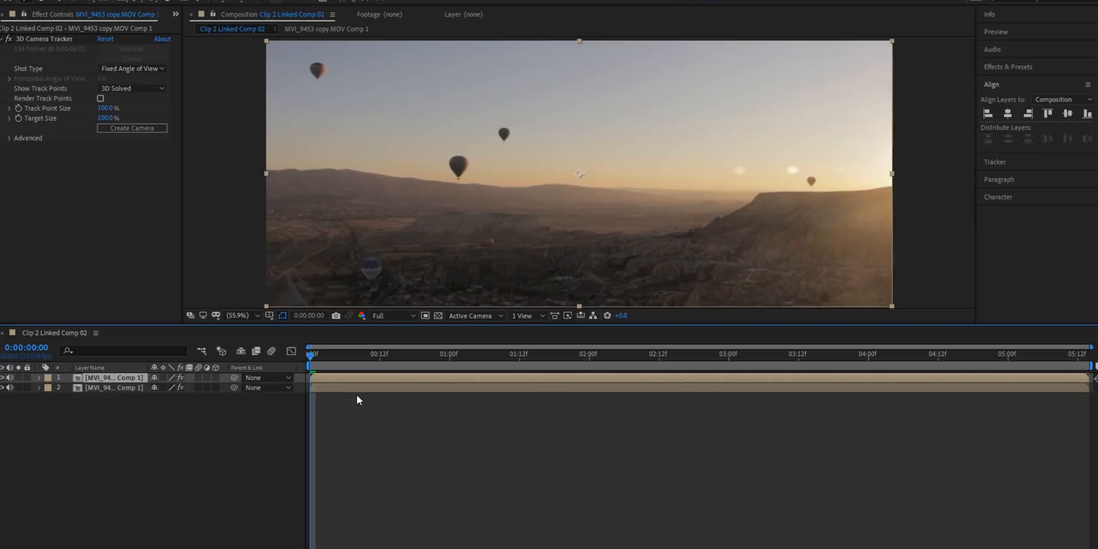
Step: Draw a closed Pen tool mask on the upper layer around the small balloon above the largest balloon
key(g)
click(513, 146)
drag(499, 147, 492, 142)
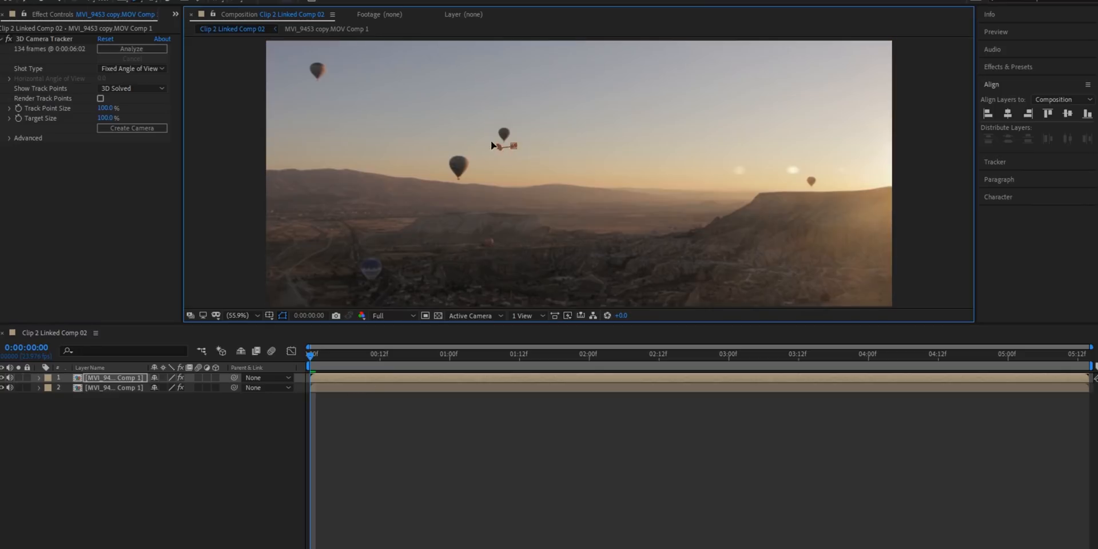
click(390, 472)
click(348, 378)
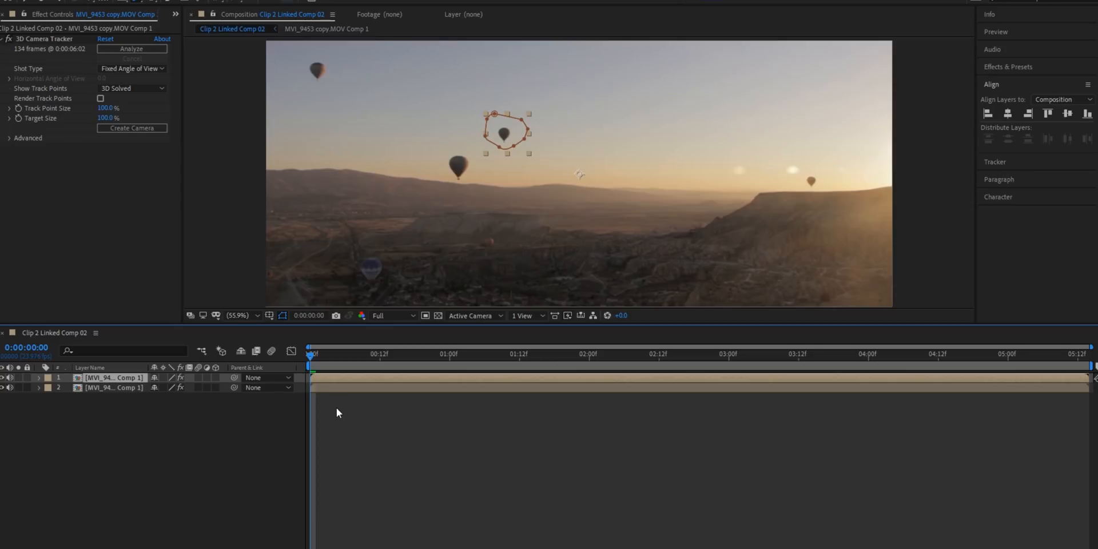
Step: Hide the lower footage layer, toggle the transparency grid, and show the composition's alpha channel
key(m)
key(m)
click(2, 387)
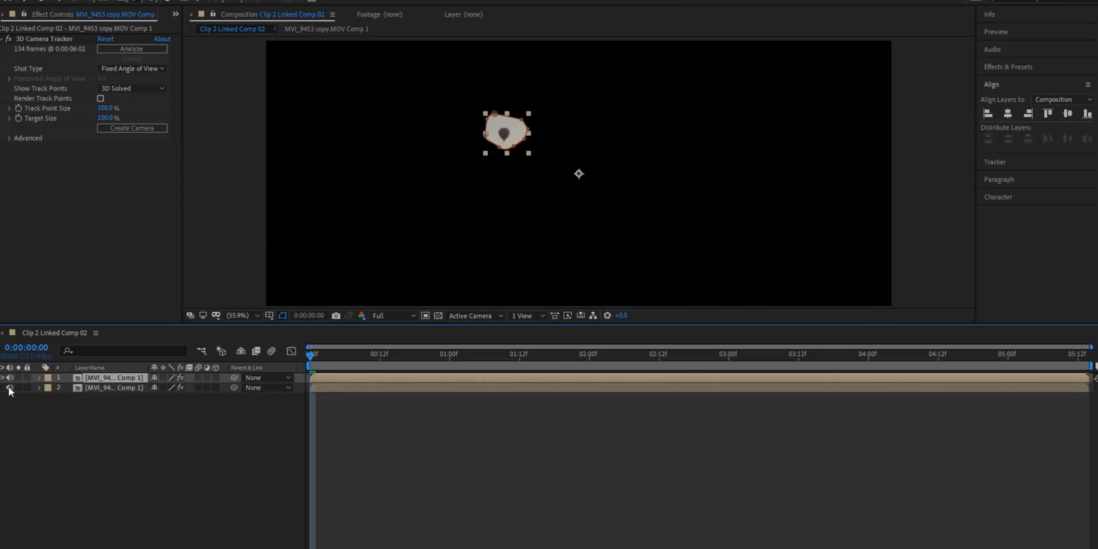
click(437, 316)
click(437, 316)
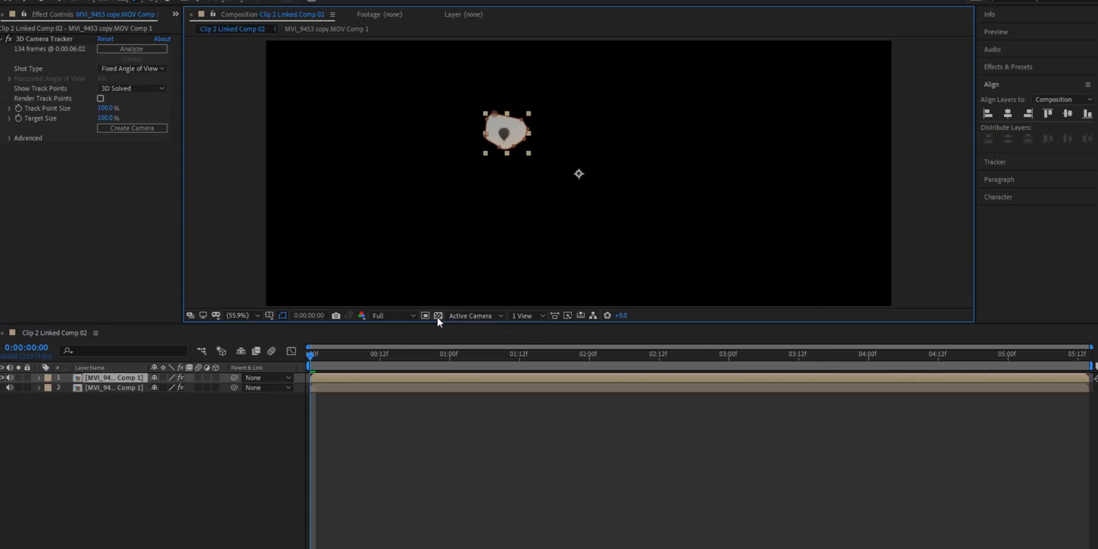
click(361, 315)
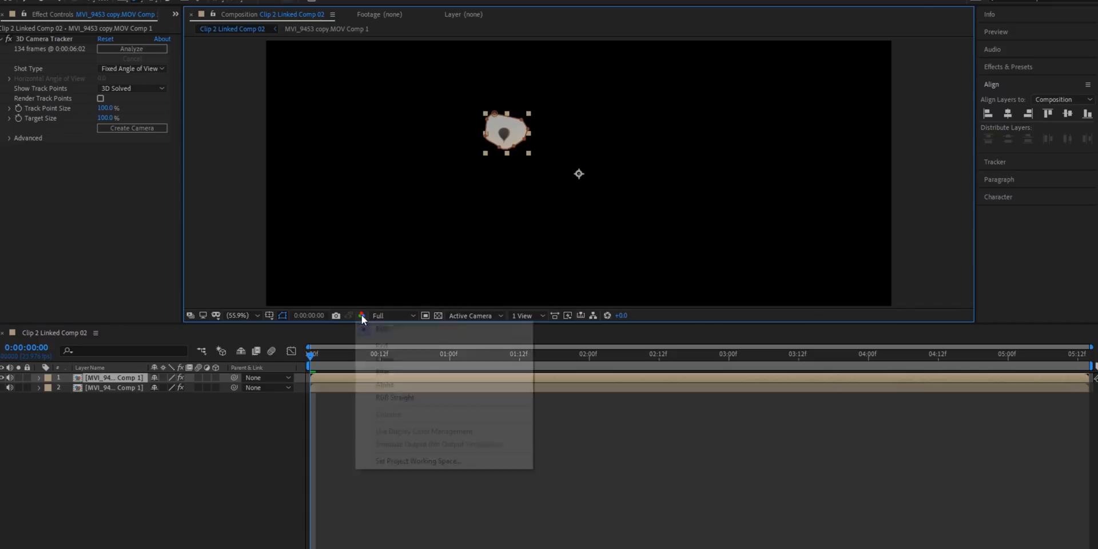
click(391, 387)
Step: Apply Luma Key to the masked balloon layer with Key Out Brighter and a threshold of 160
click(329, 392)
click(329, 378)
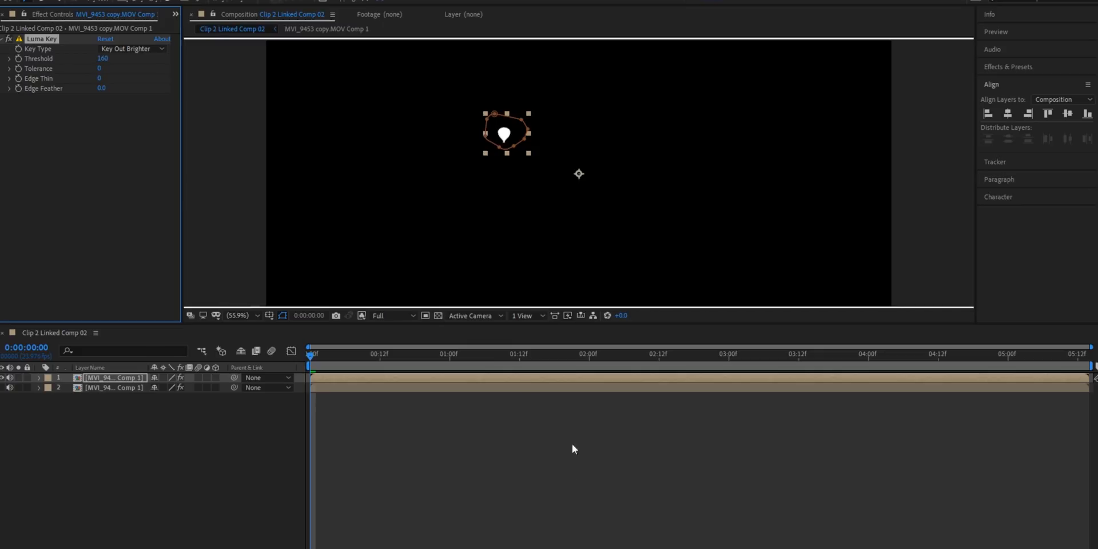
click(471, 452)
Step: Show the lower footage layer again and return the composition view to RGB
click(1, 388)
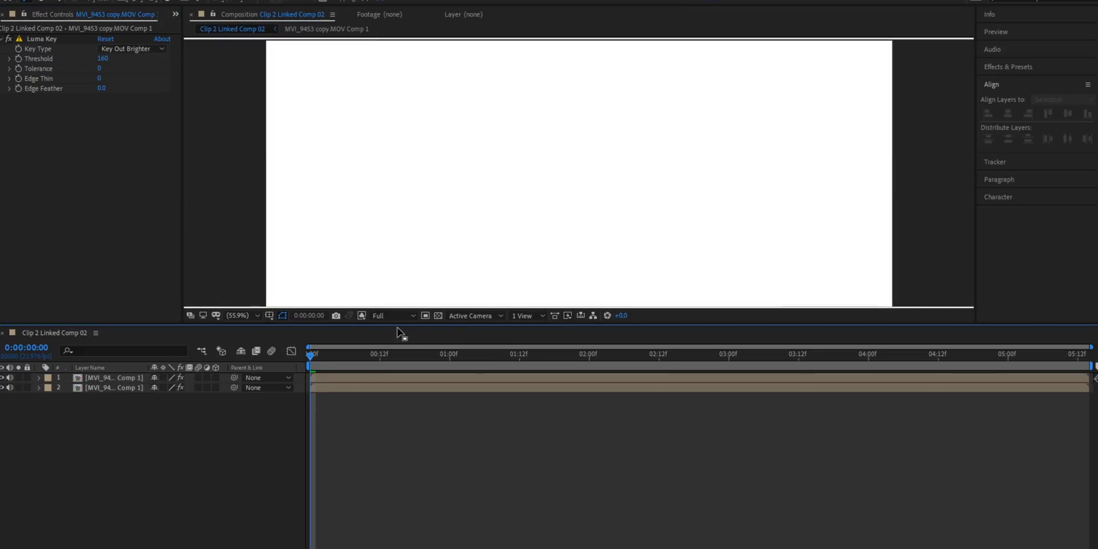
click(361, 316)
click(375, 328)
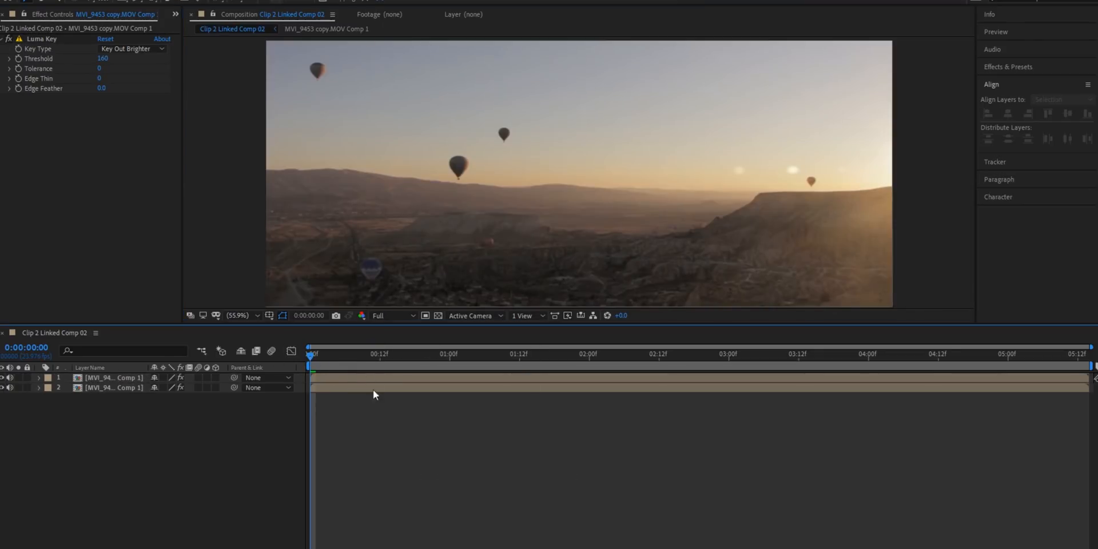
Step: Move balloon layer 2 across the sky to the left edge of the frame and play the shot
click(344, 378)
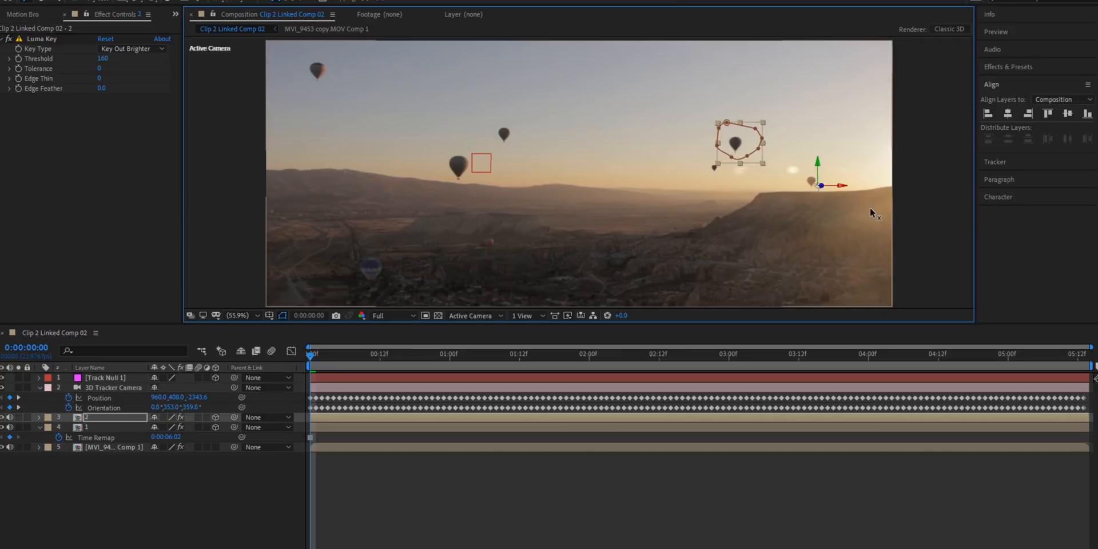
drag(870, 208, 670, 207)
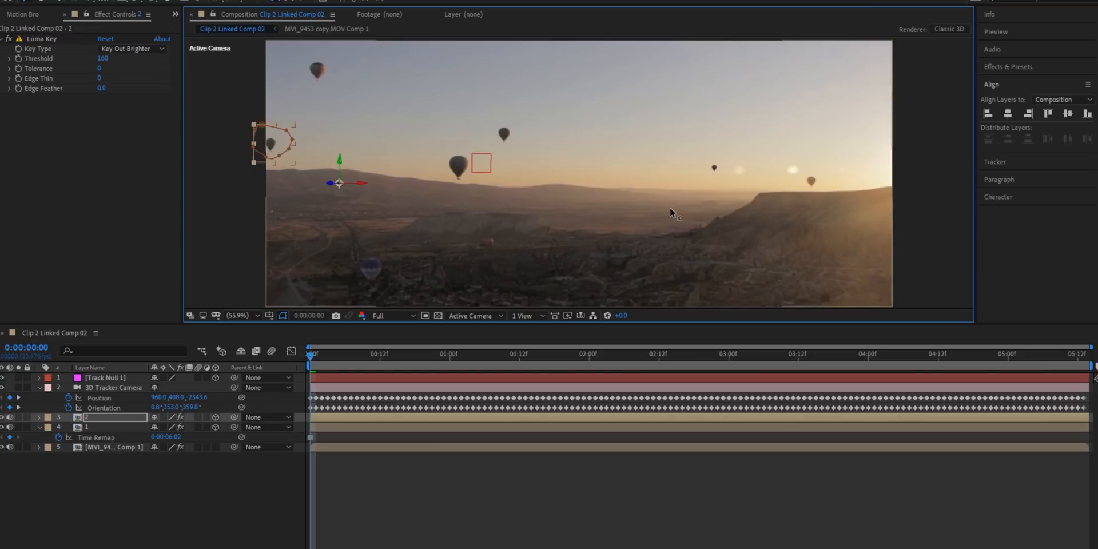
click(461, 492)
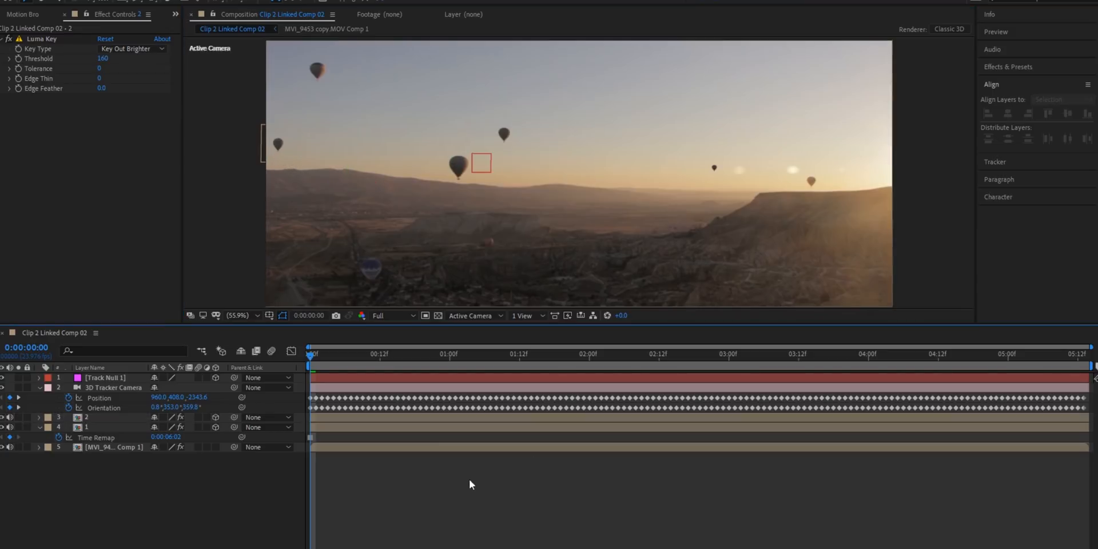
key(space)
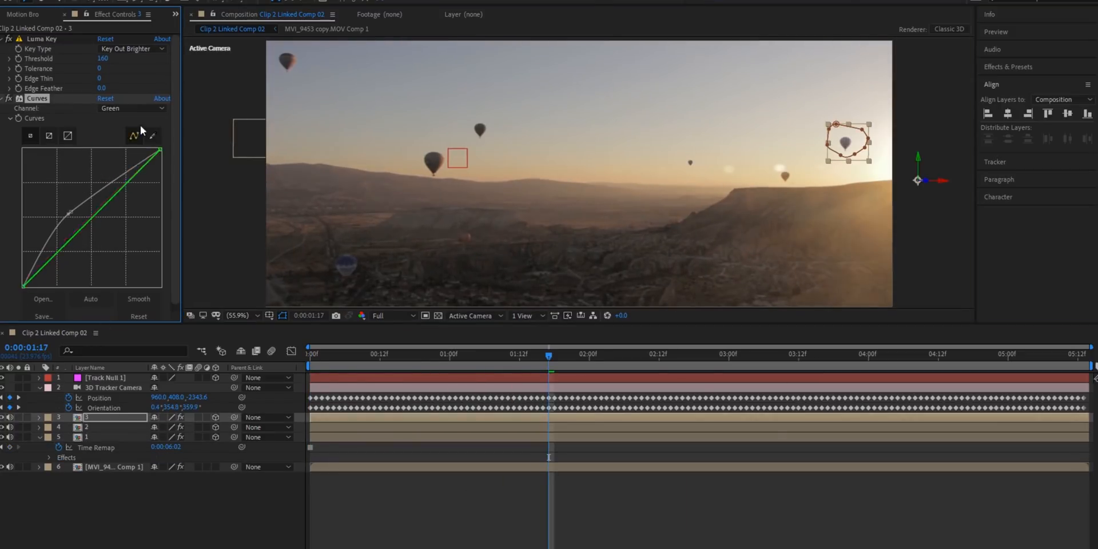
Step: Brighten balloon layer 1 by raising the midtones of its RGB curve
click(132, 109)
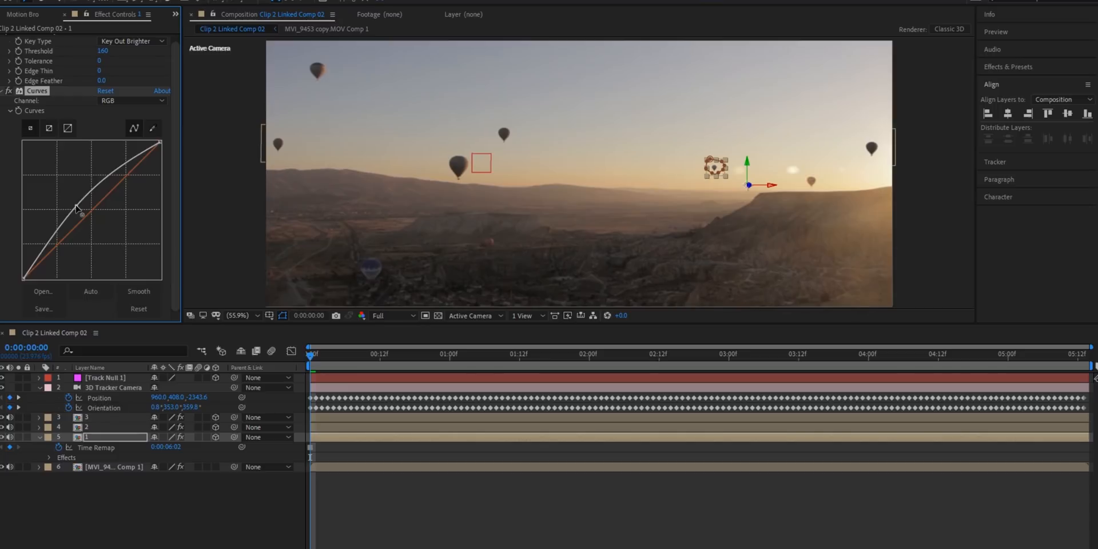
click(436, 507)
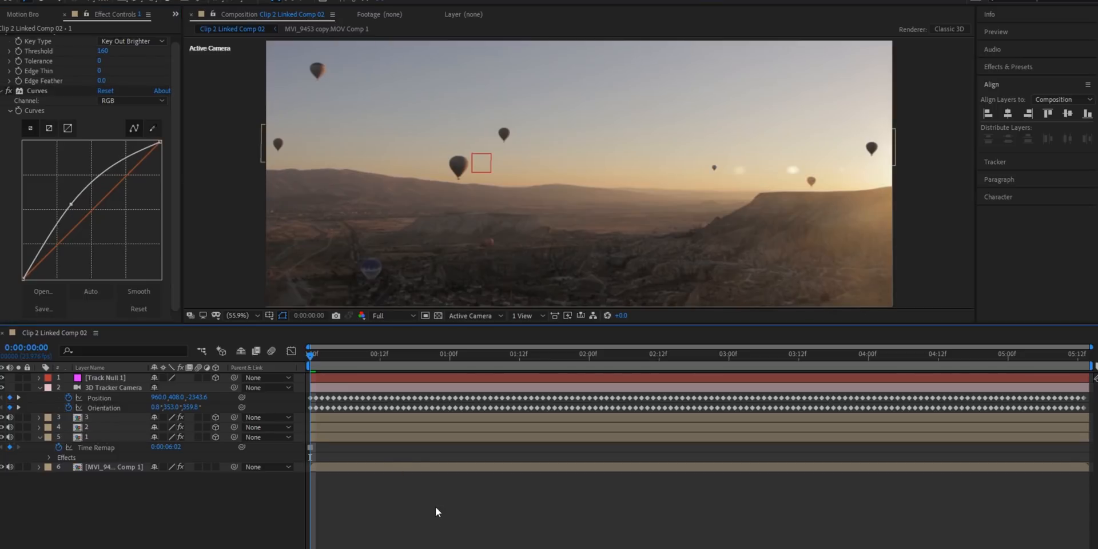
Step: Brighten balloon layer 3 with a raised Curves adjustment like the one on balloon layer 1, working at 0:00:01:17
click(36, 91)
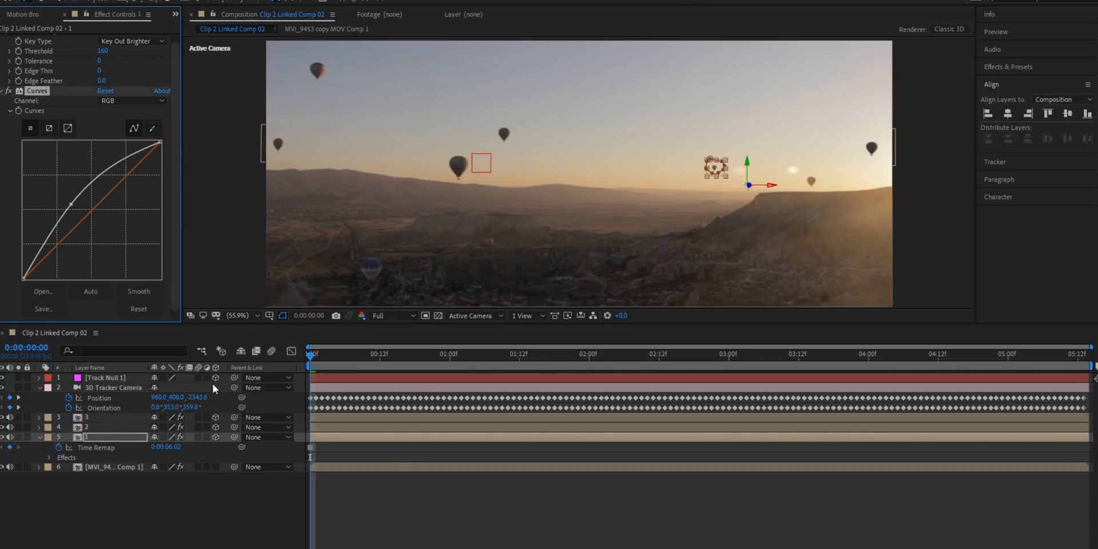
drag(426, 359, 548, 369)
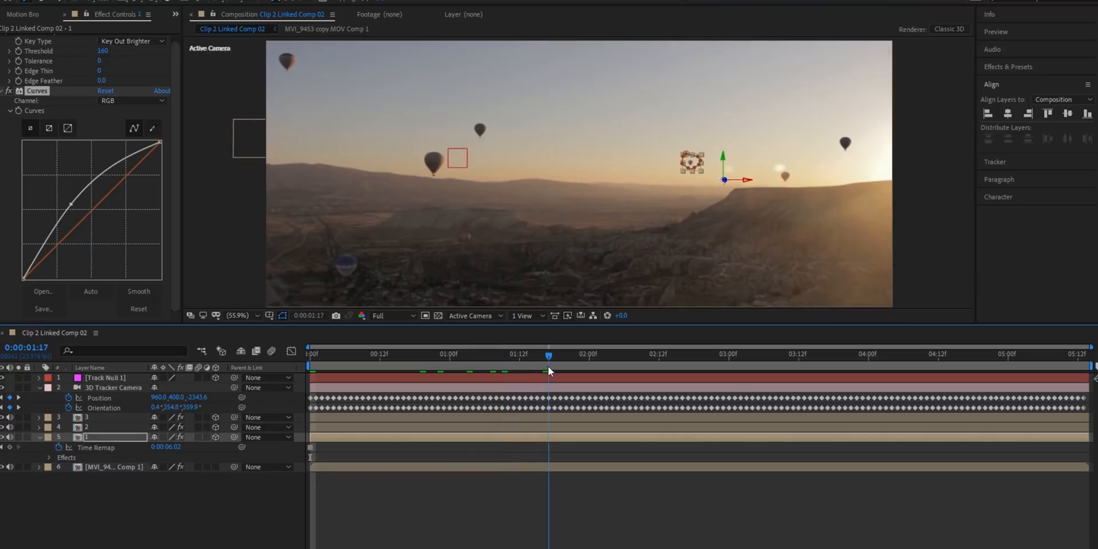
click(475, 417)
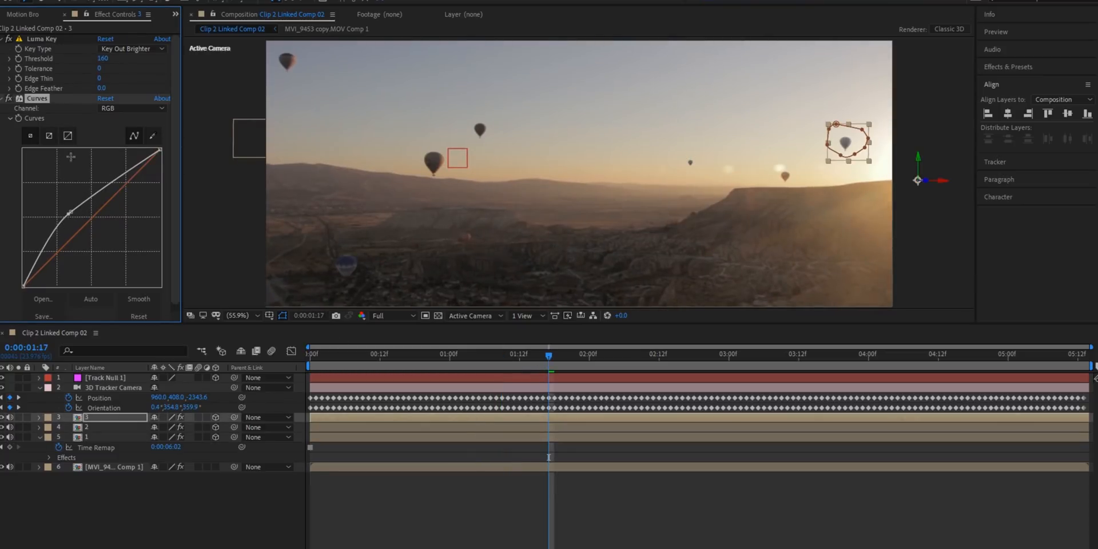
click(119, 108)
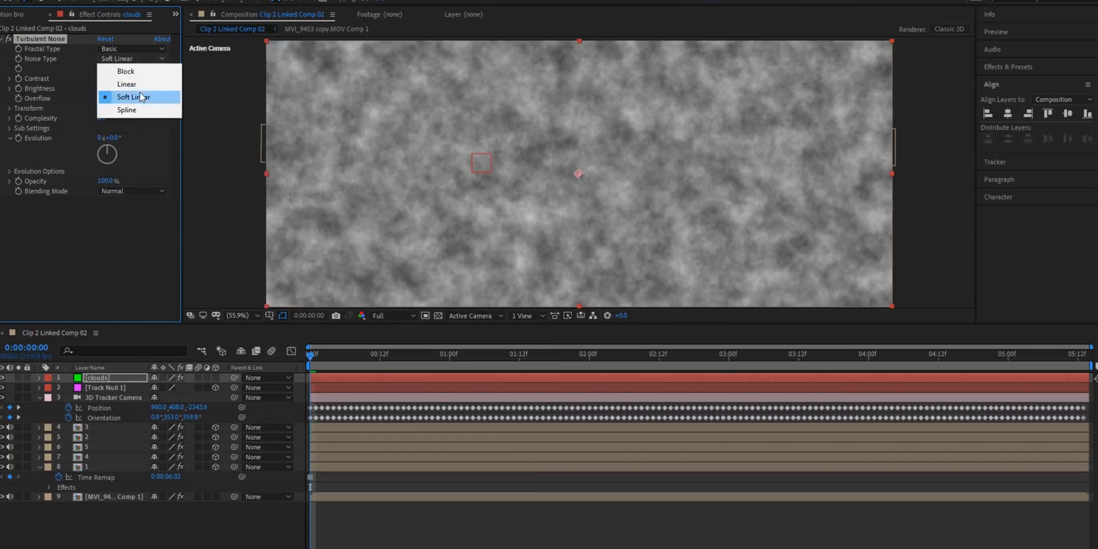
click(129, 98)
Step: Set the clouds layer's Turbulent Noise to the Cloudy fractal type and enlarge its scale to about 890
click(135, 45)
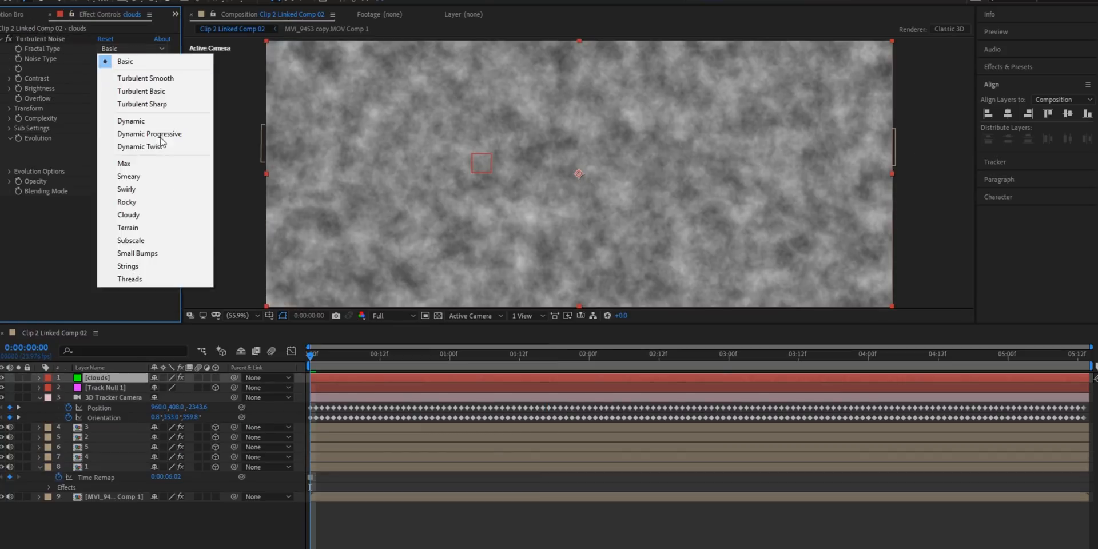
click(142, 215)
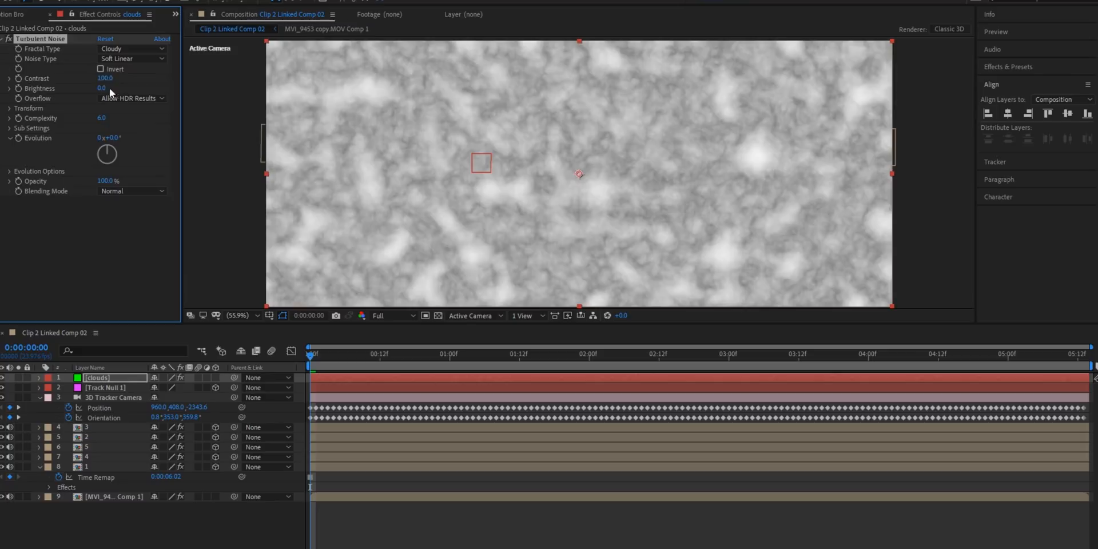
click(10, 108)
drag(112, 138, 596, 172)
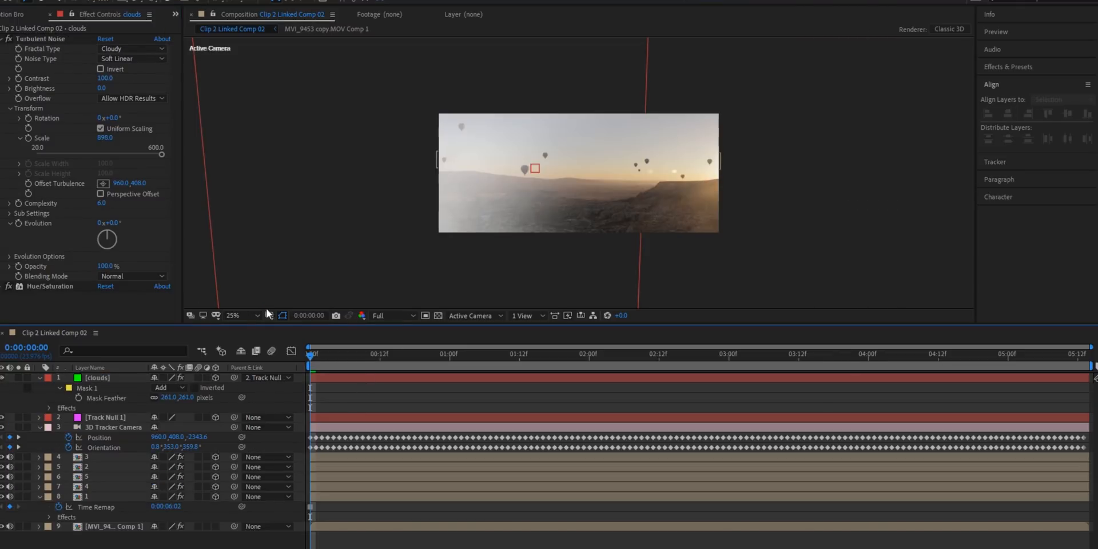
Step: Fit the whole frame in the composition view and preview the masked clouds drifting over the landscape
click(258, 315)
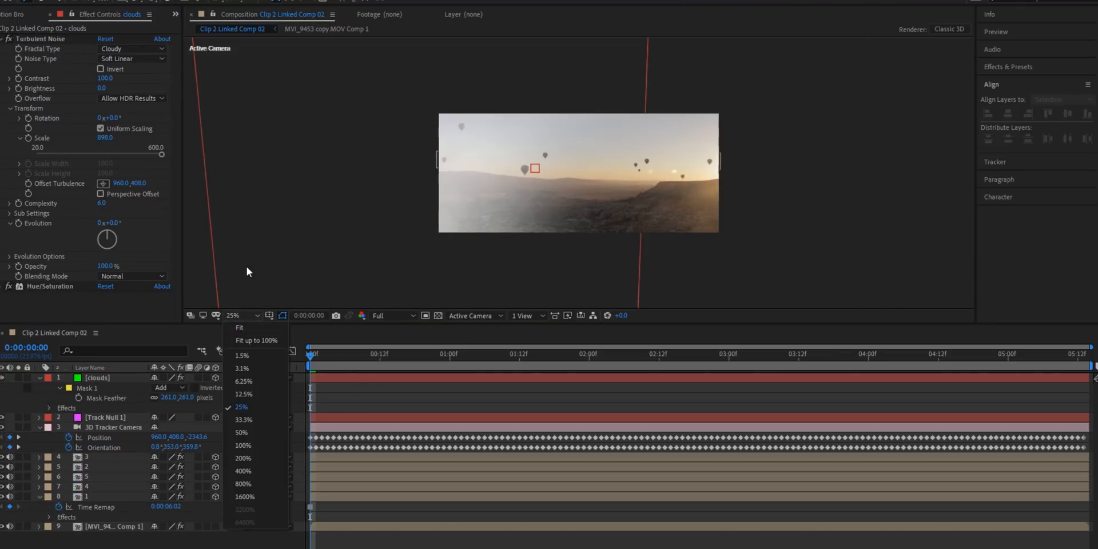
click(243, 329)
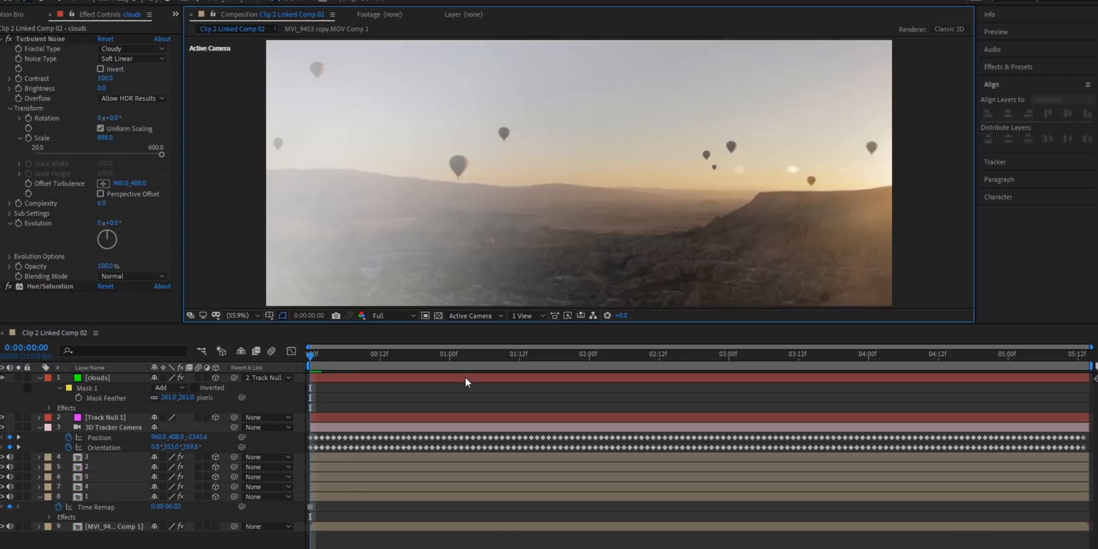
key(space)
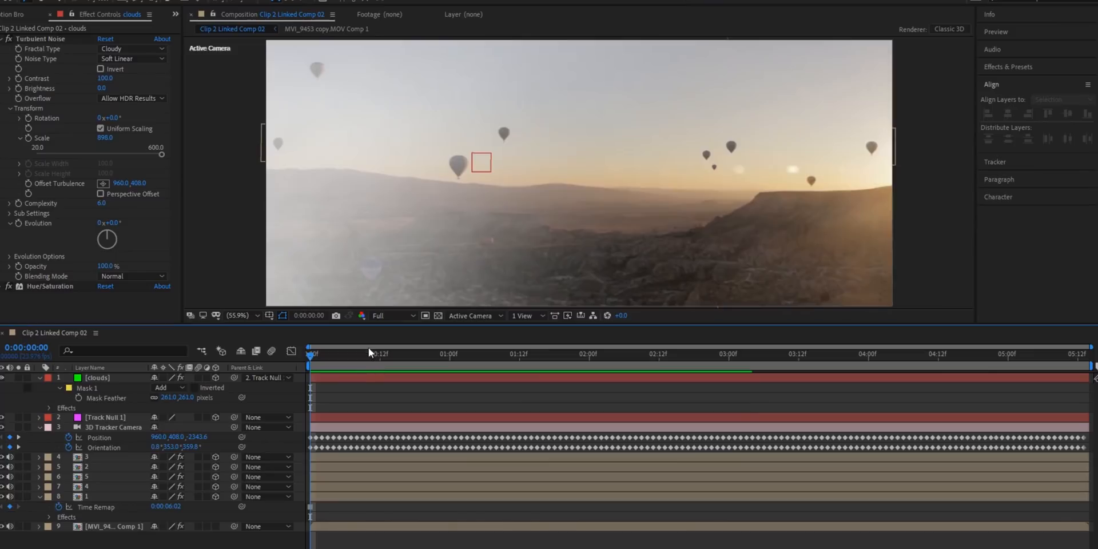
click(353, 378)
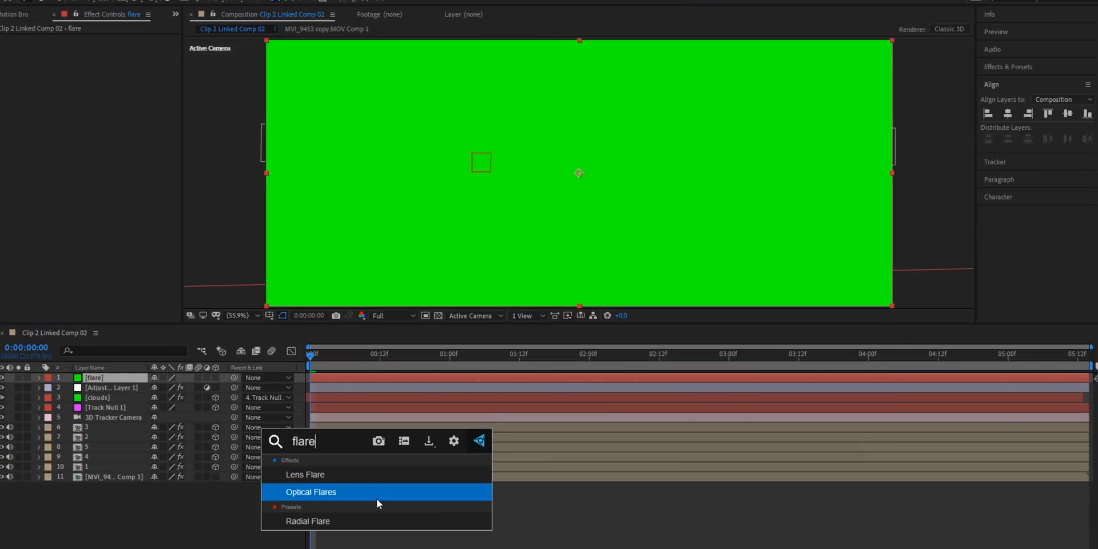
click(376, 499)
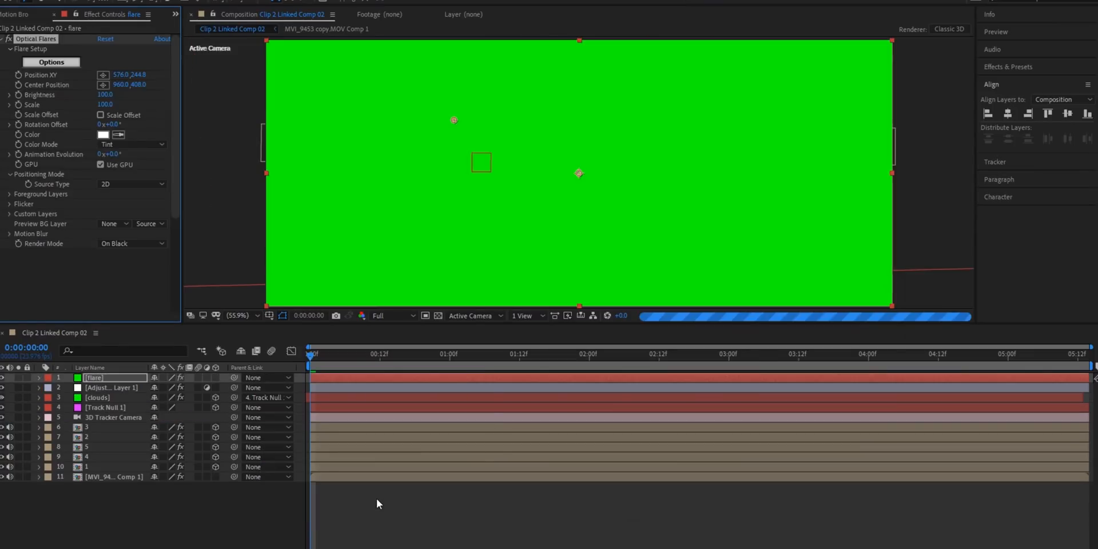
Step: Open the flare layer's Optical Flares options and choose a lens flare preset from the Pro Presets 2 collection
click(51, 61)
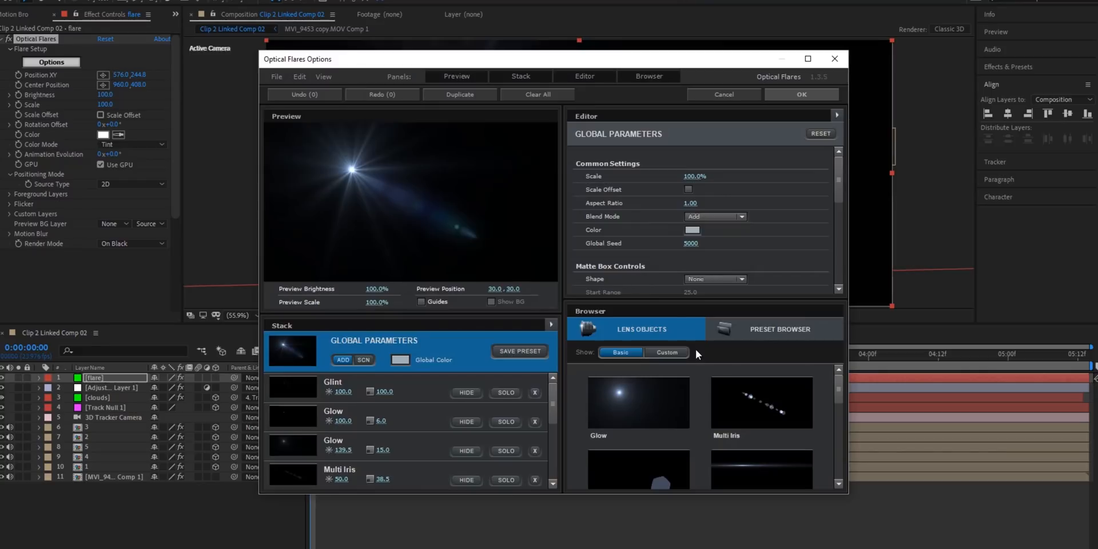
scroll(744, 412, down, 2)
double_click(740, 443)
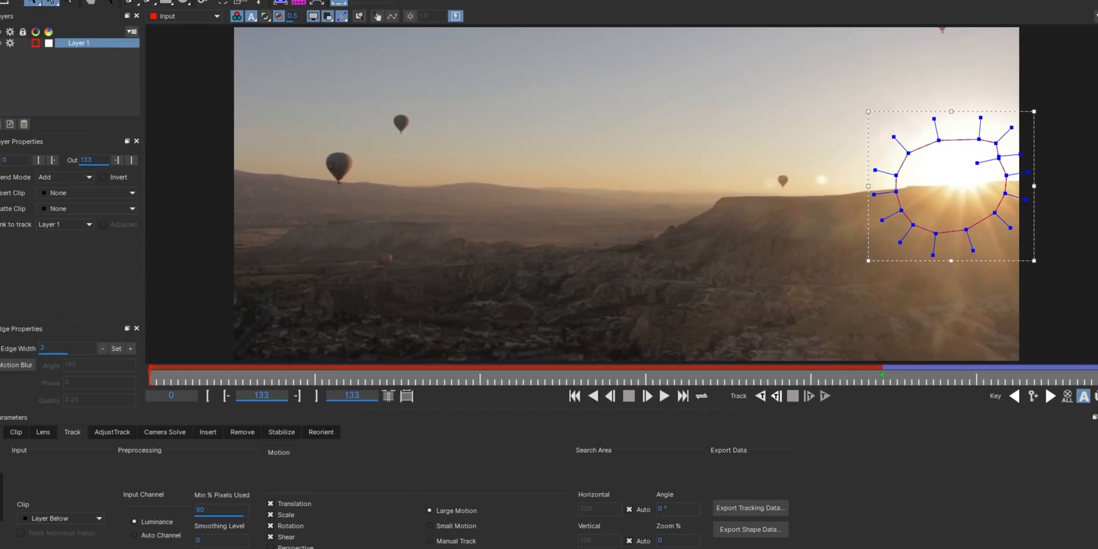
Step: Link the flare's Position XY to the position of Null 1 with an expression and play the shot
click(899, 378)
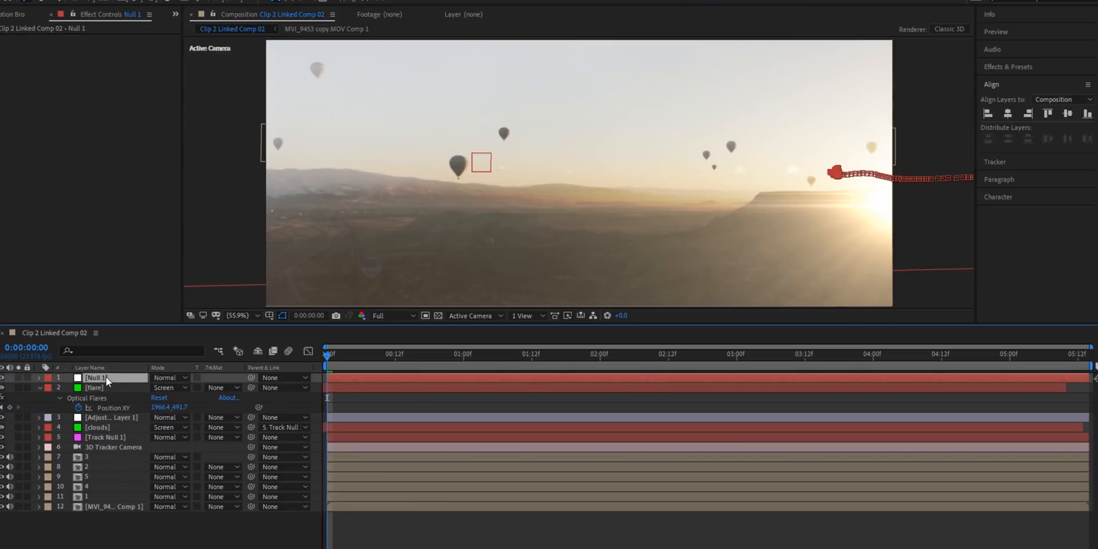
key(p)
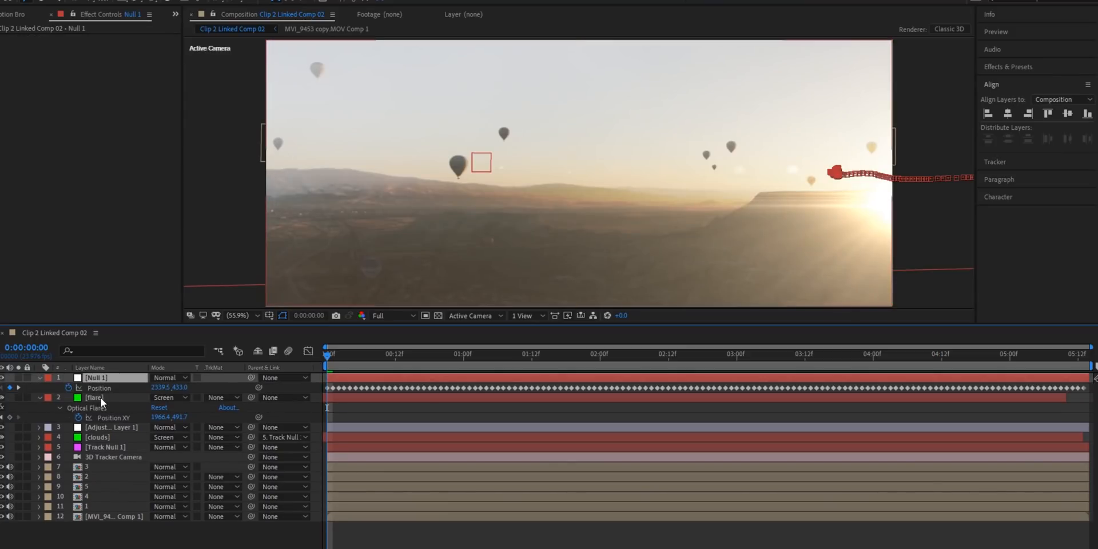
click(101, 397)
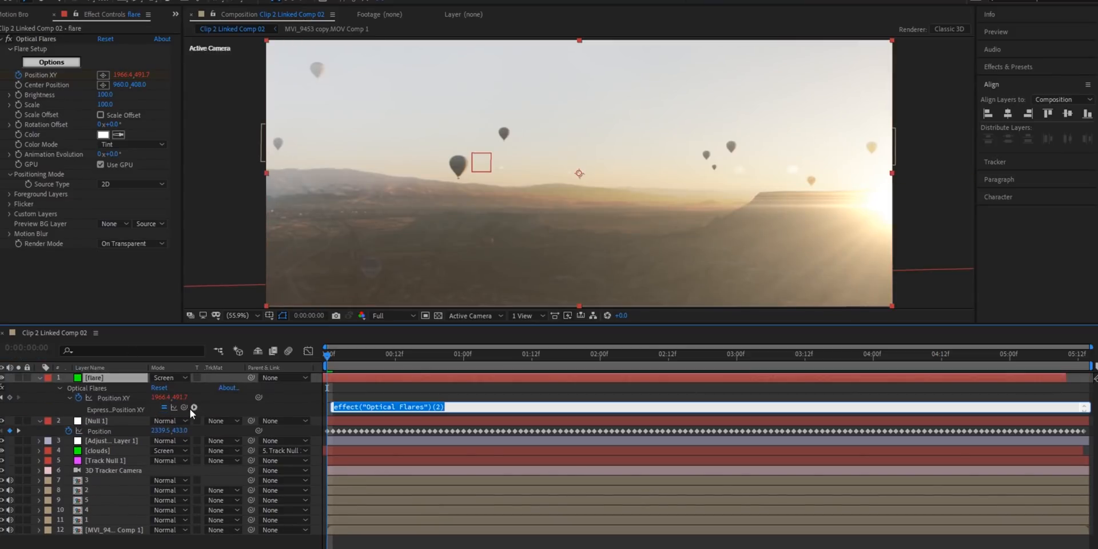
drag(184, 408, 113, 431)
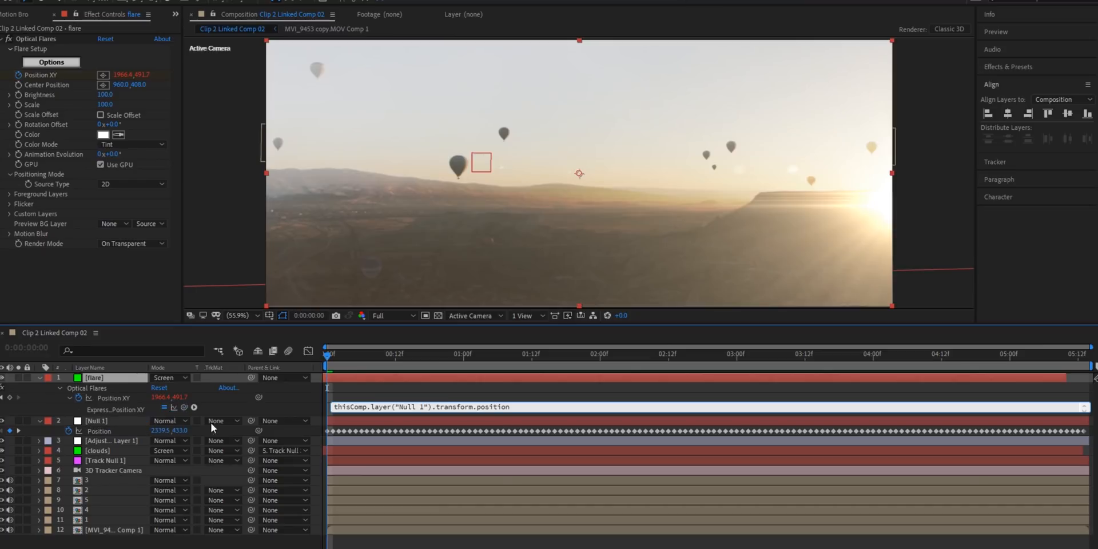
click(373, 387)
key(space)
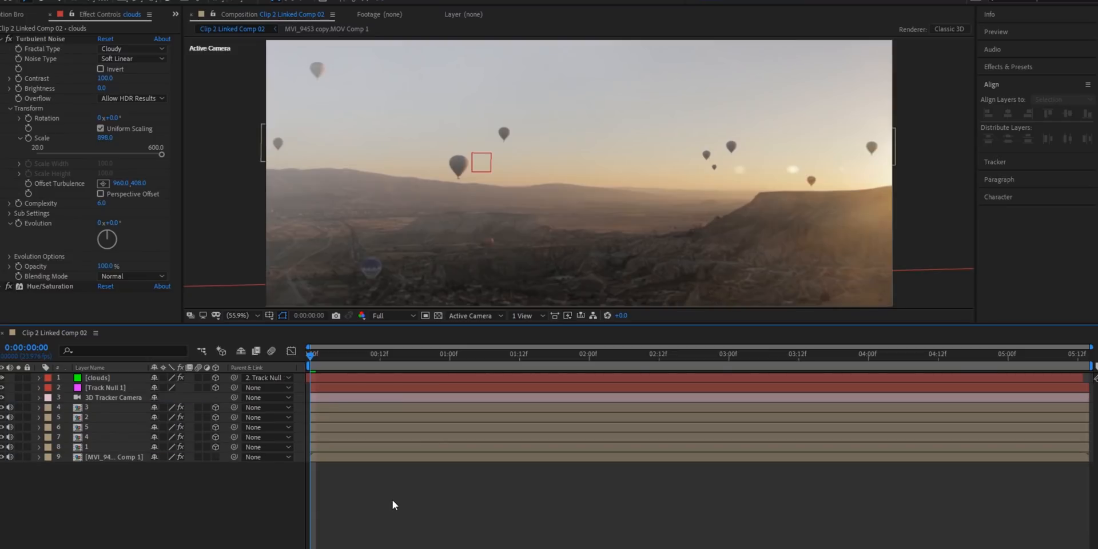
Step: Add an adjustment layer above the clouds and apply the Colorista IV effect to it
key(ctrl+space)
text(olor)
key(BackSpace)
key(BackSpace)
key(BackSpace)
key(BackSpace)
text(colorista)
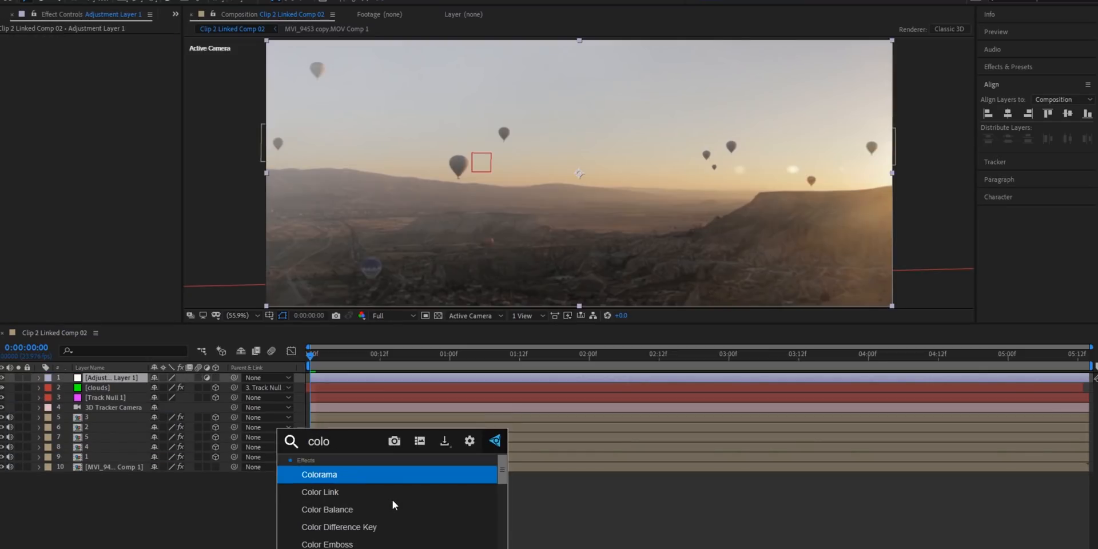
key(Return)
Step: Grade the shot with Colorista's 3-Way wheels using yellow highlights, red midtones and dark blue shadows, and compare it with the ungraded image
drag(177, 107, 179, 297)
drag(75, 218, 102, 190)
drag(176, 229, 187, 41)
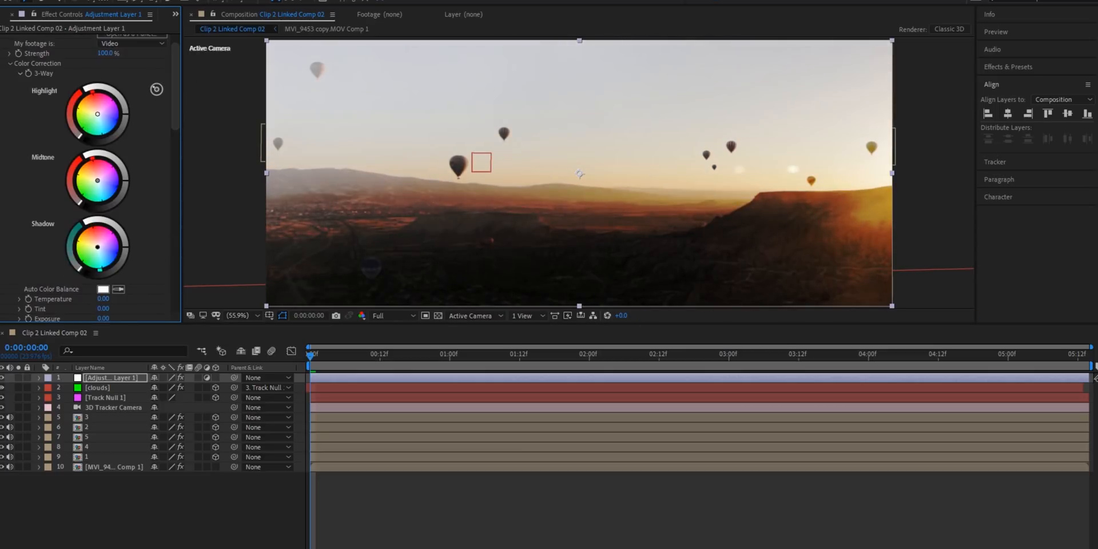
drag(101, 255, 102, 255)
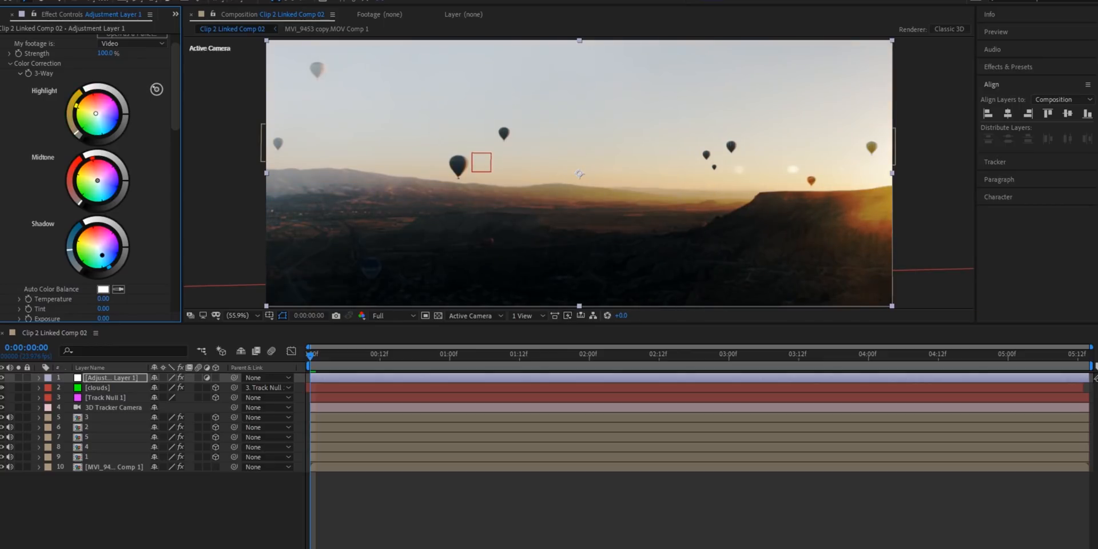
scroll(79, 134, up, 2)
click(9, 39)
click(9, 39)
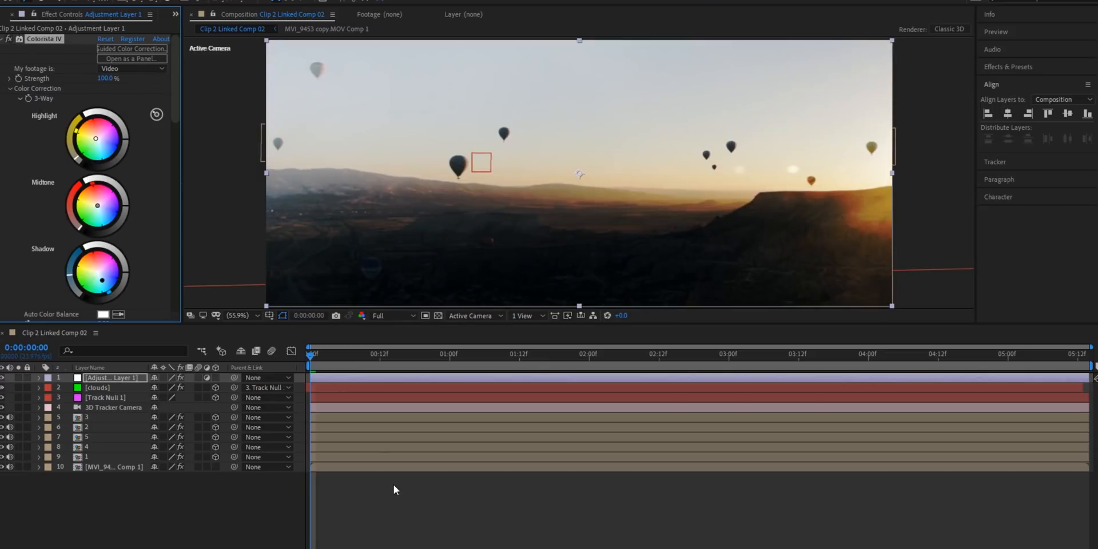
key(space)
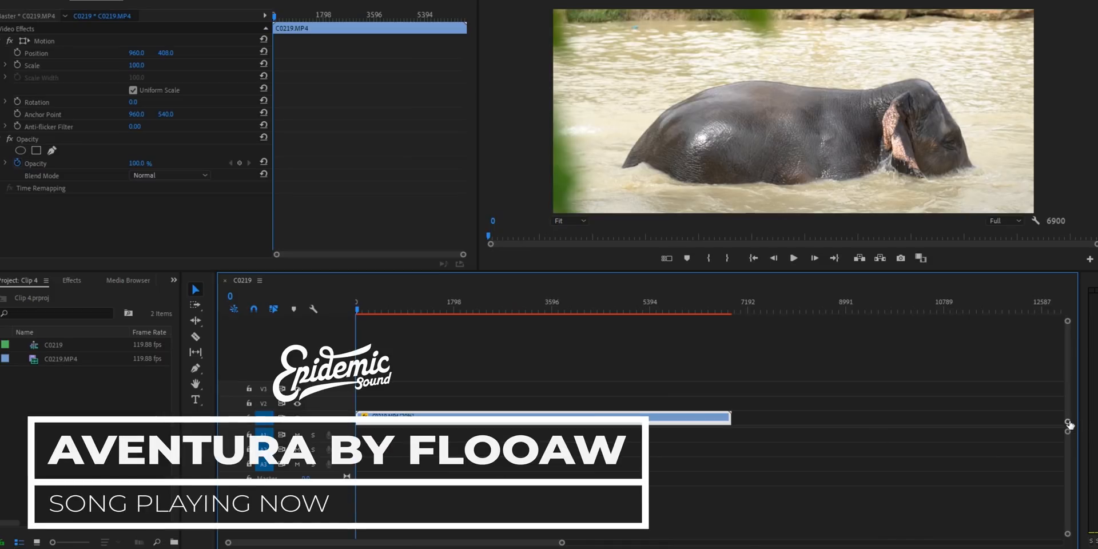
Step: In Premiere Pro, slow the C0219.MP4 elephant clip to 20% speed and save the project
drag(1070, 425, 1070, 406)
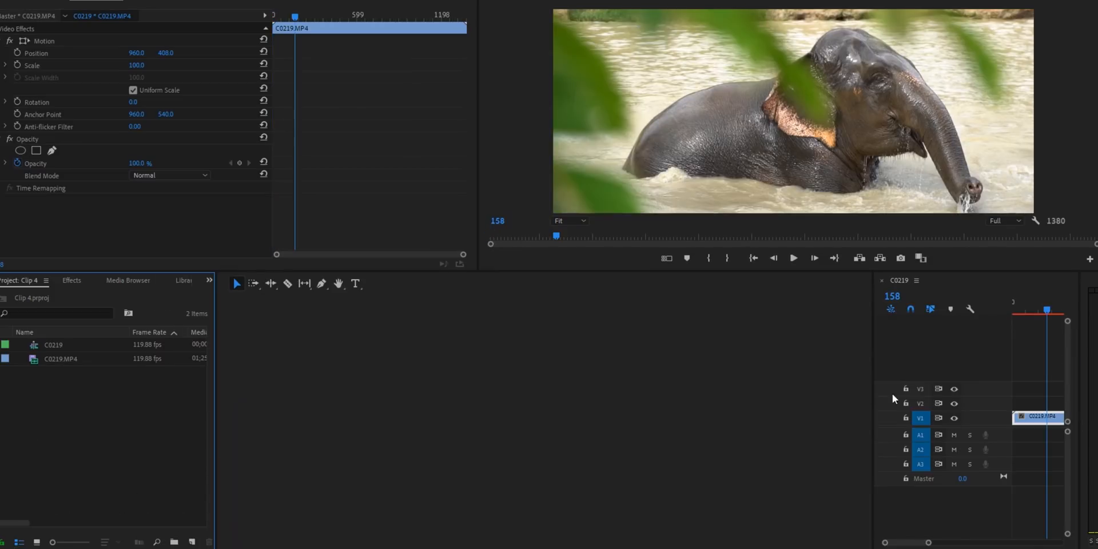
drag(874, 387, 249, 399)
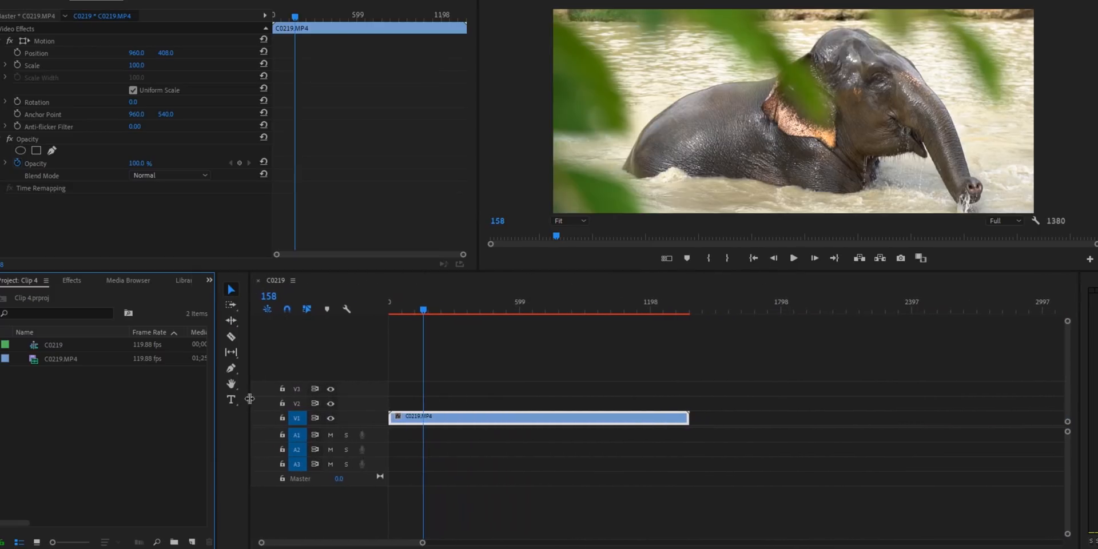
right_click(438, 420)
click(484, 349)
text(20)
key(Return)
key(ctrl+s)
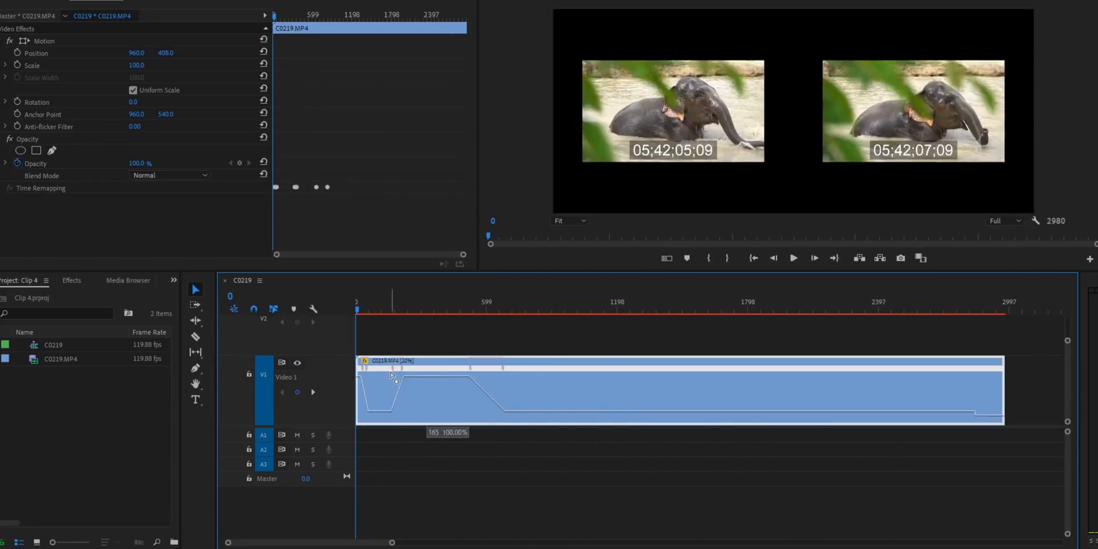
Step: Play the elephant clip's speed ramp and undo the last time remapping changes
key(space)
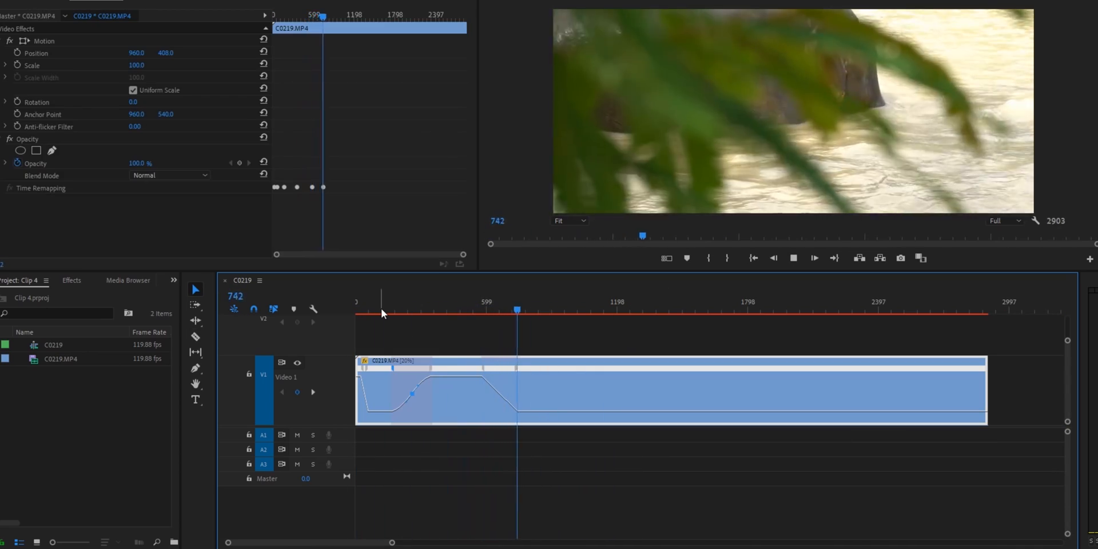
key(space)
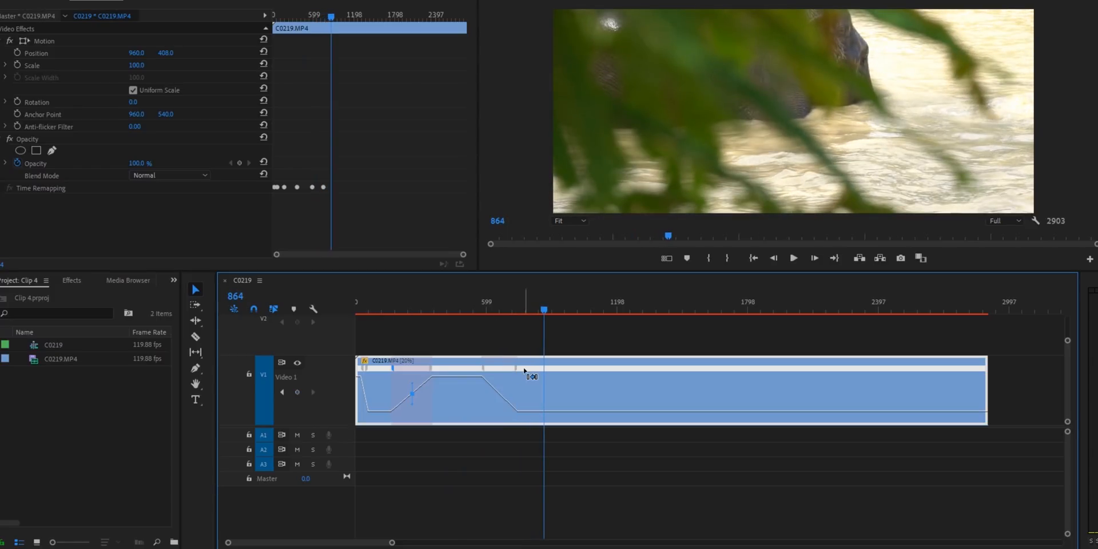
key(ctrl+z)
key(ctrl+z)
key(ctrl+z)
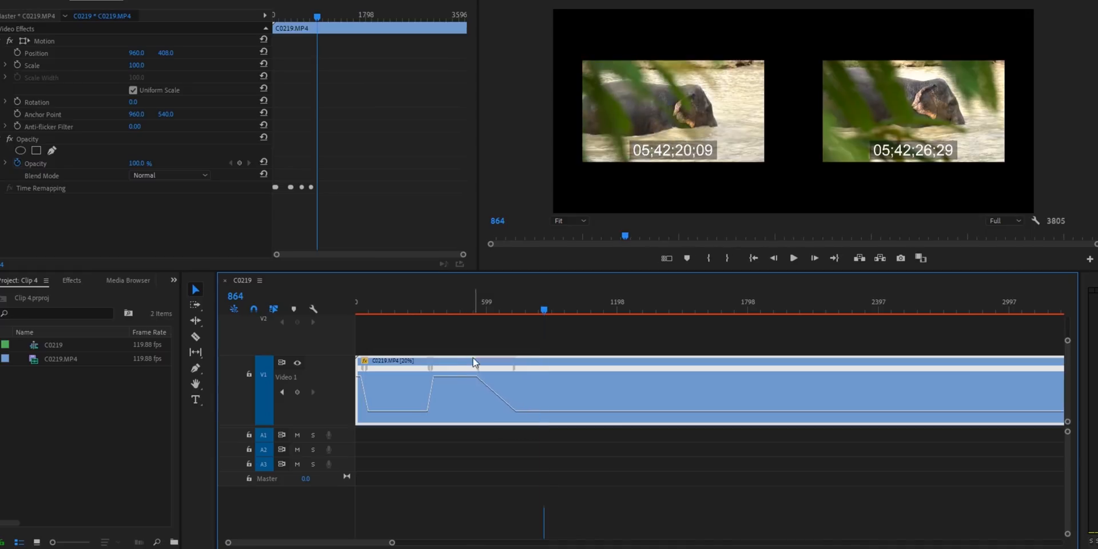
Step: Cut the elephant clip at frame 1265, delete the remaining part and return to the start of the sequence
key(space)
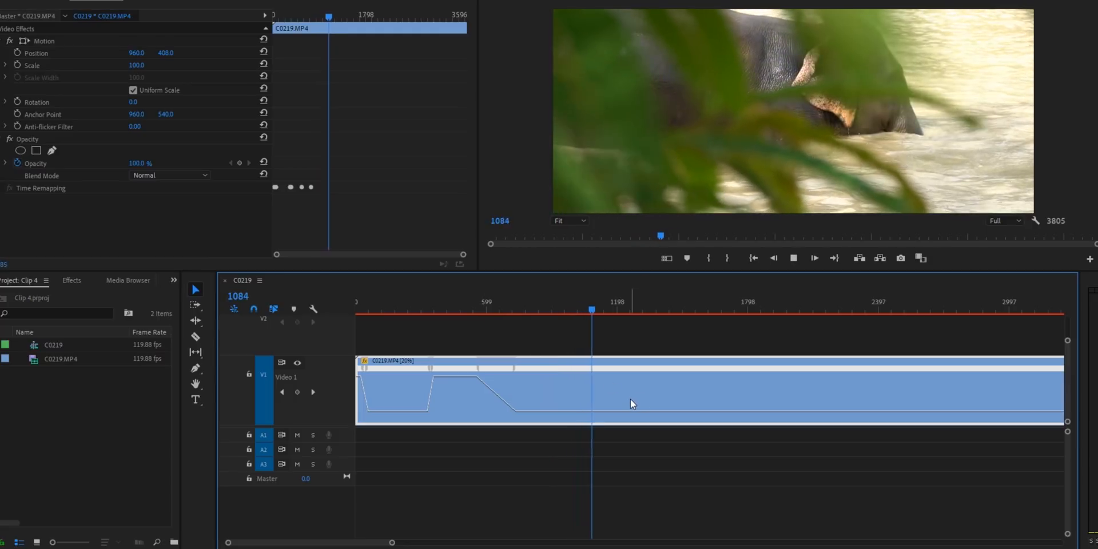
key(space)
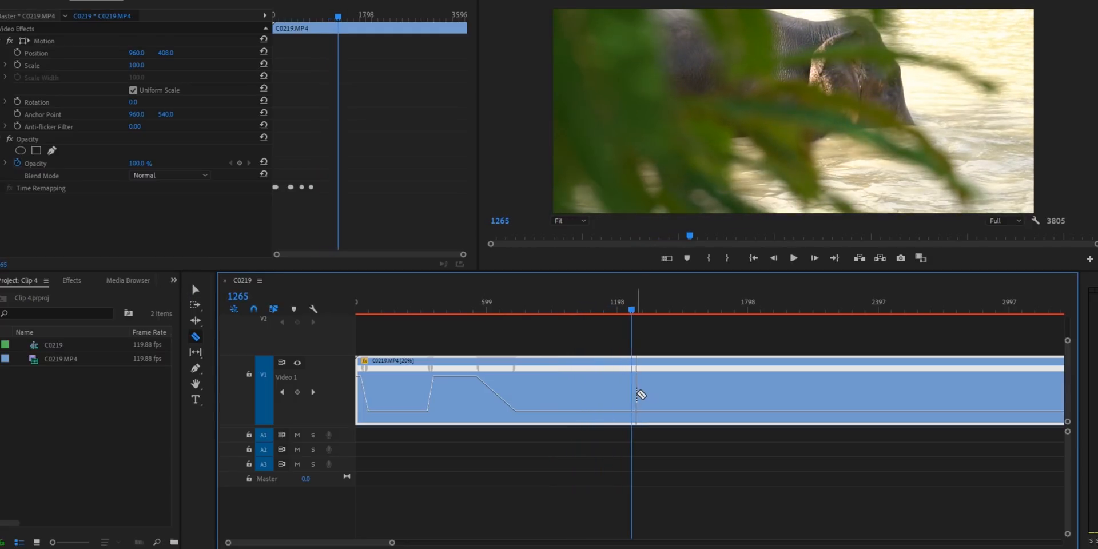
key(ctrl+k)
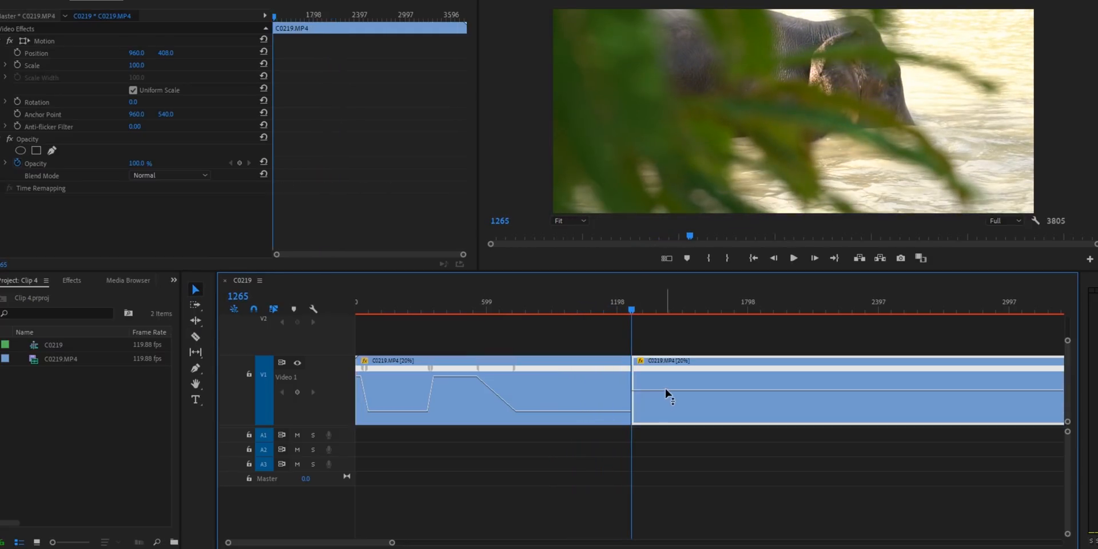
key(Delete)
key(Home)
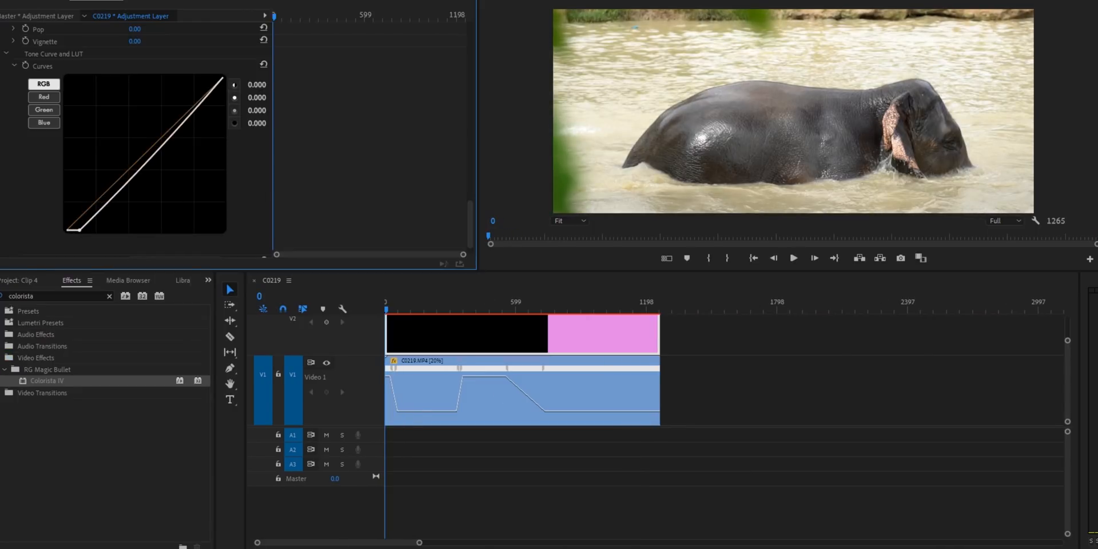
drag(79, 229, 82, 230)
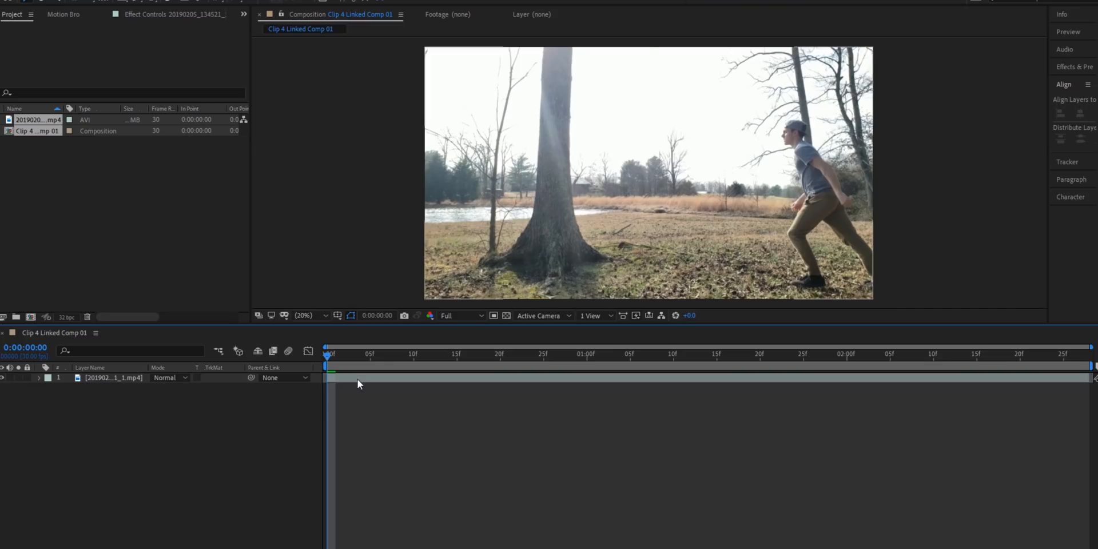
Step: In After Effects, rename the running-man video layer to "base"
click(108, 379)
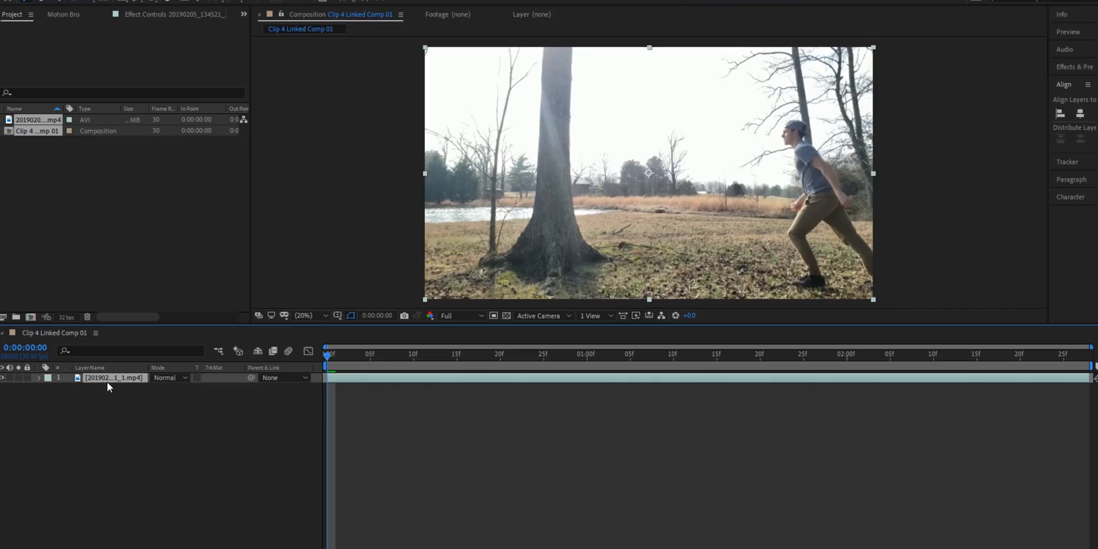
key(Return)
text(base)
key(Return)
click(548, 447)
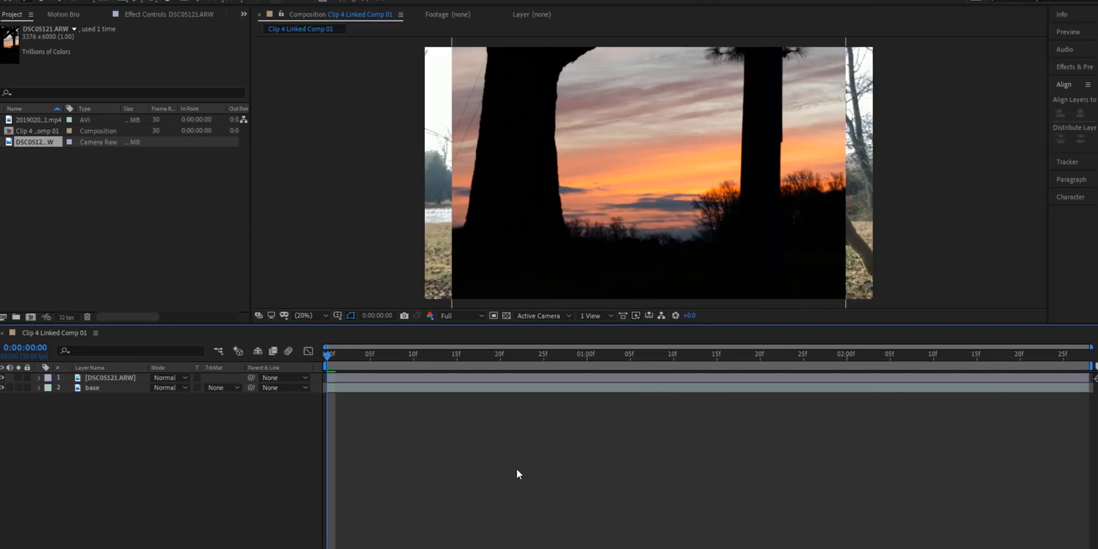
Step: Scale the DSC05121.ARW sunset photo to 283% and use a duplicate of the base layer above it as its luma matte
drag(191, 388, 301, 396)
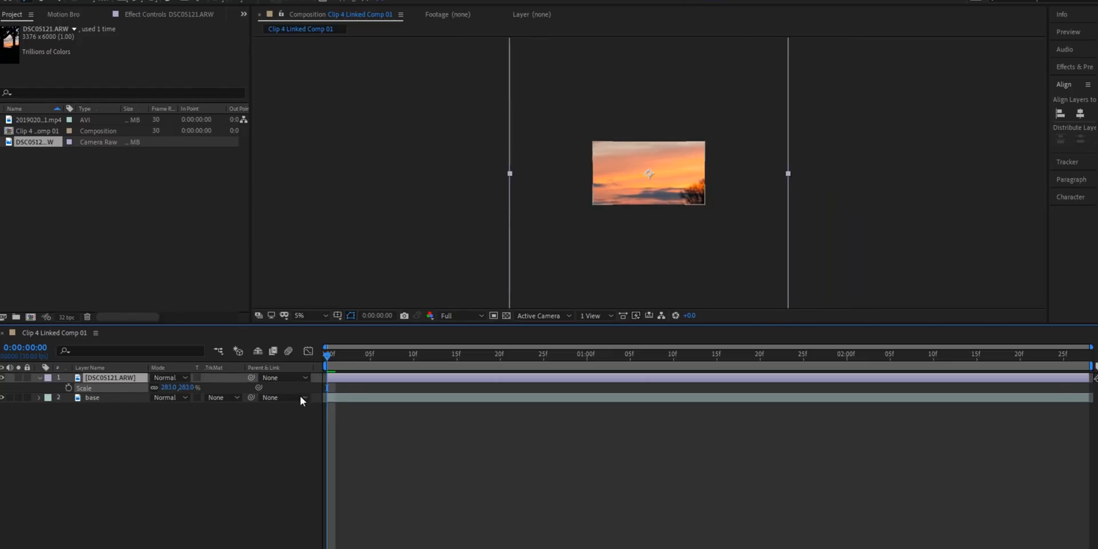
click(102, 398)
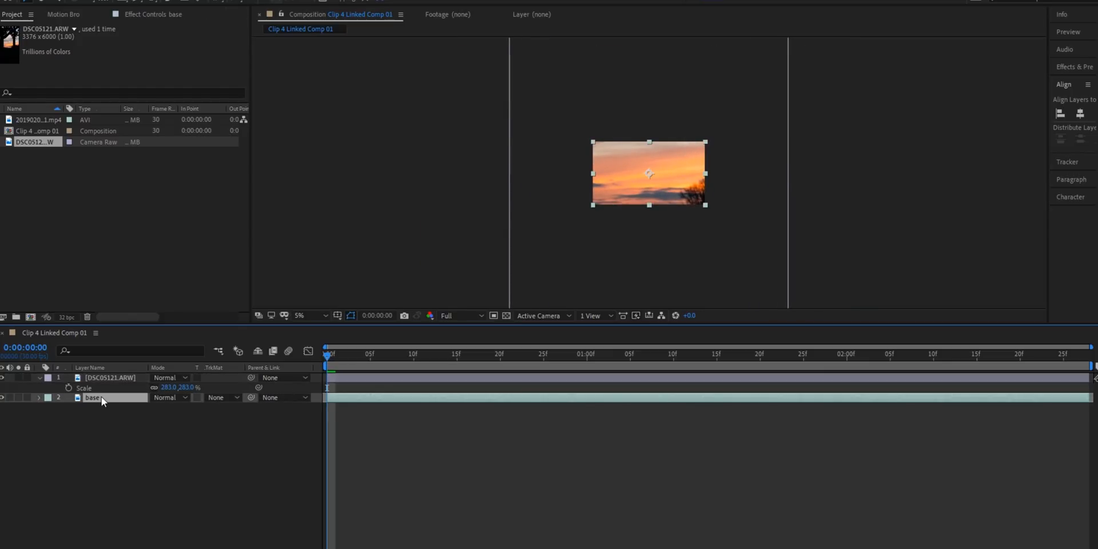
key(ctrl+d)
drag(97, 397, 97, 379)
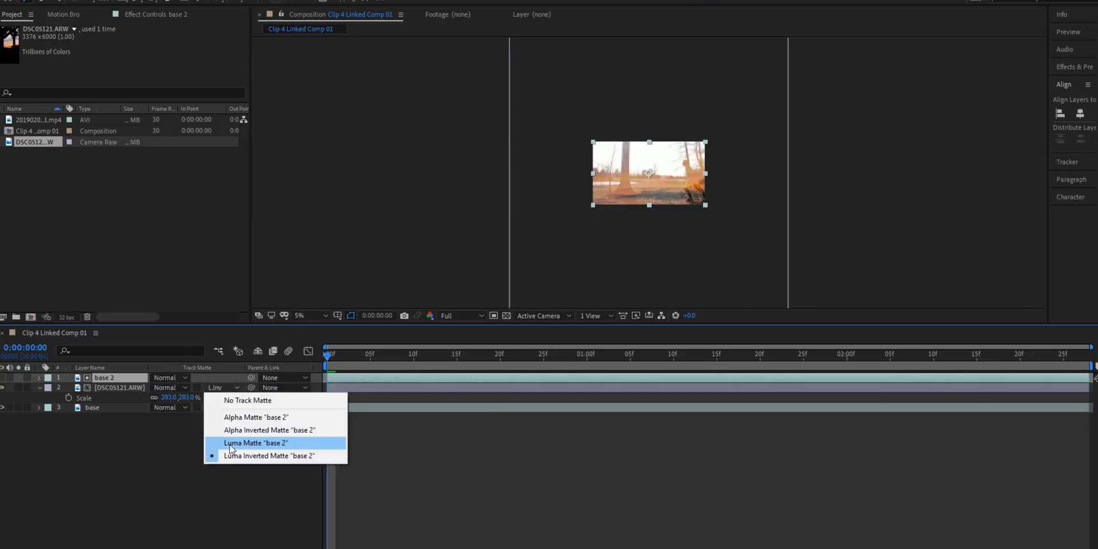
click(231, 448)
click(456, 490)
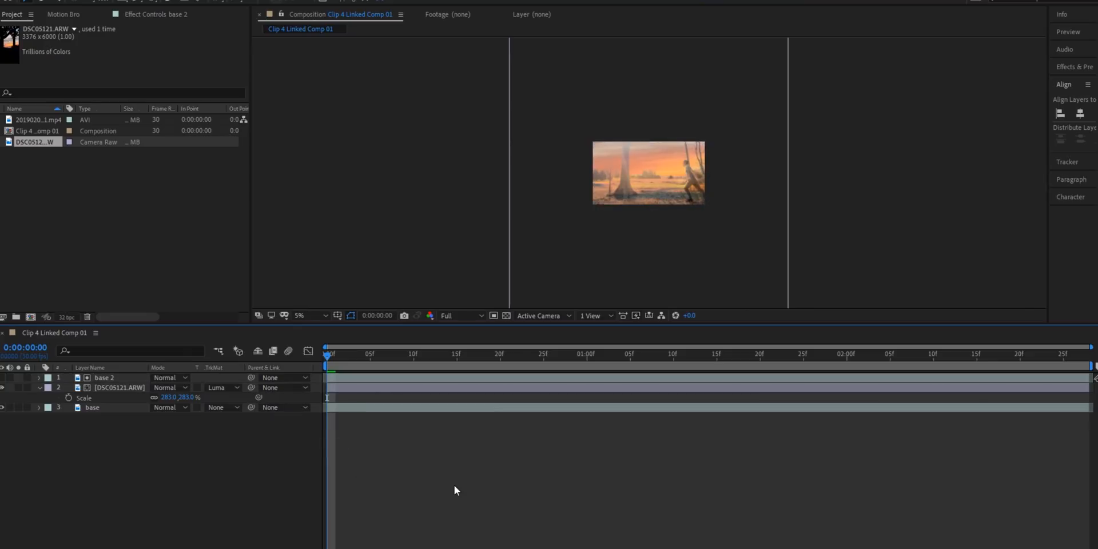
Step: Refine the luma matte with Levels on base 2, using a gamma of 0.34 and a raised input black
click(310, 316)
click(323, 338)
click(445, 502)
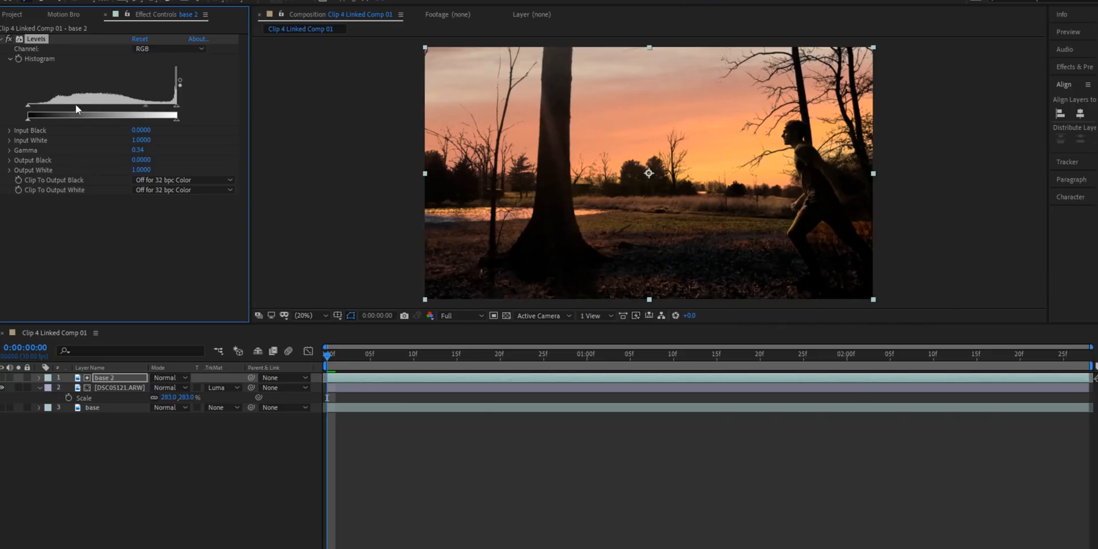
drag(31, 105, 40, 106)
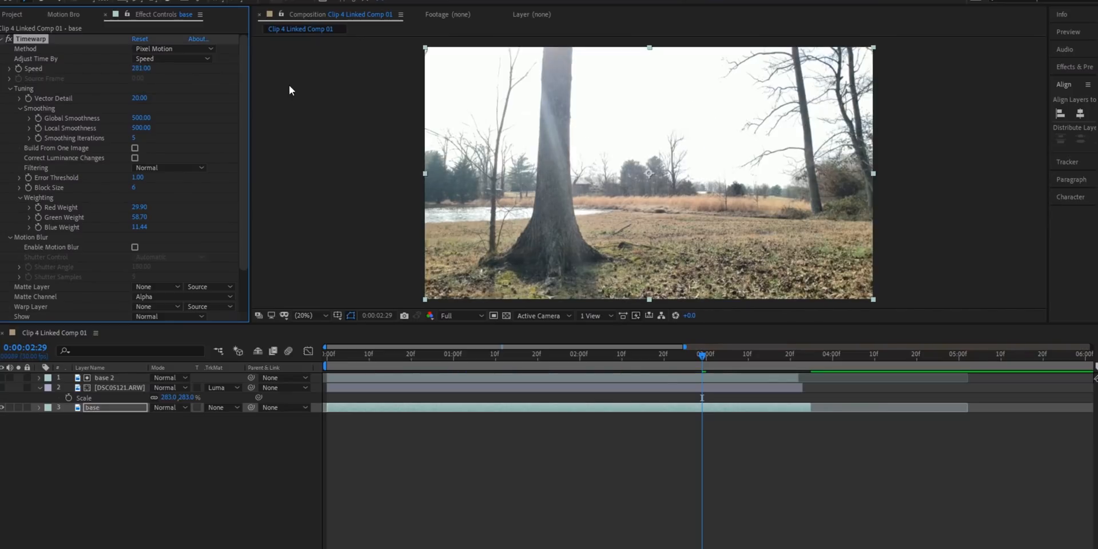
Step: Undo the Timewarp speed change on the base layer, then keyframe Speed at 50 at 0:00:02:29 and reveal its keyframes
key(ctrl+z)
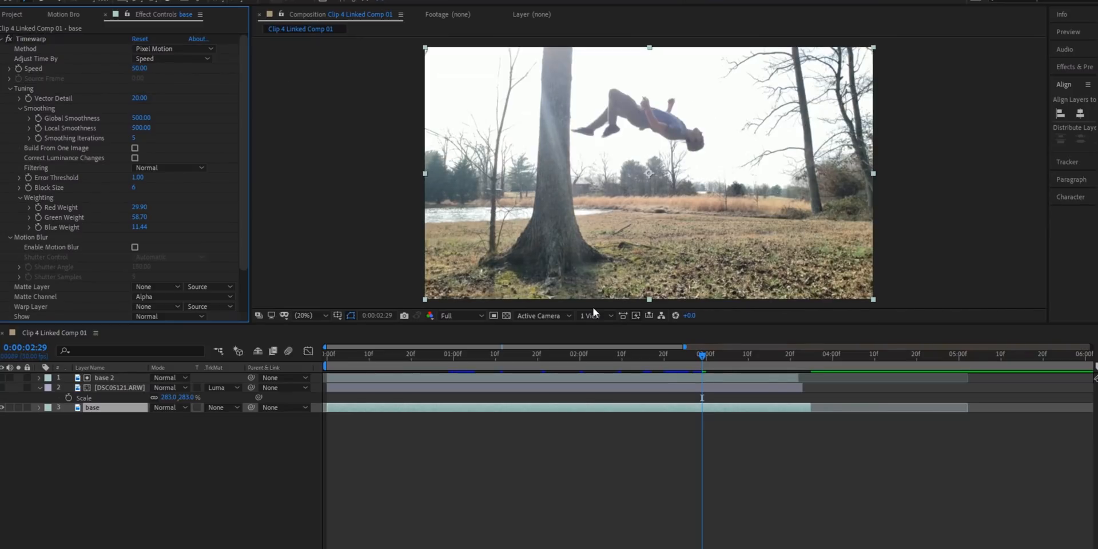
click(20, 69)
key(Page_Up)
key(Page_Up)
key(Page_Up)
key(Page_Up)
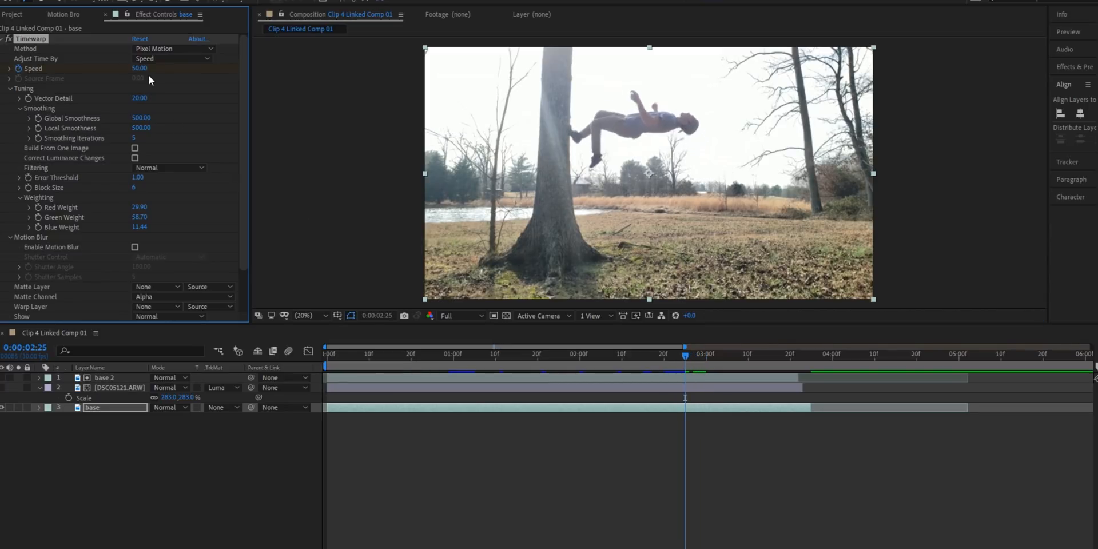
key(Return)
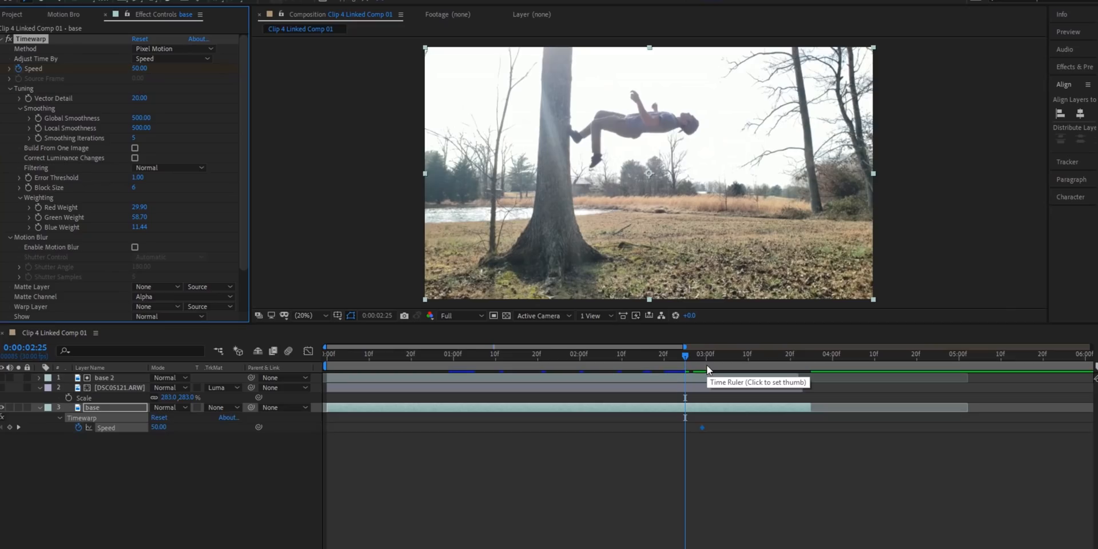
click(731, 465)
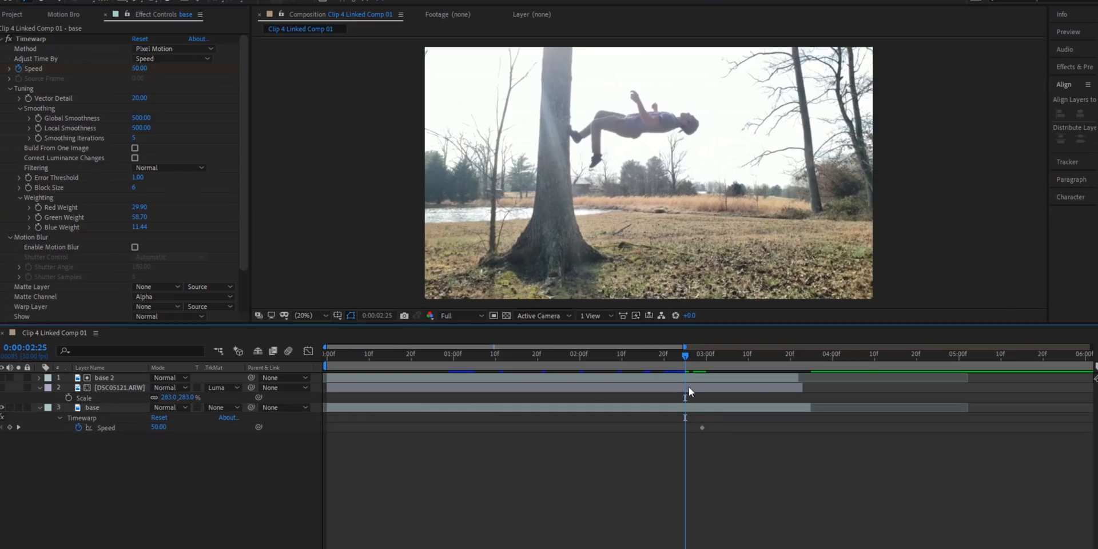
Step: Preview the base clip's flip motion from 0:00:01:27 and again from near the start of the composition
click(473, 382)
click(568, 363)
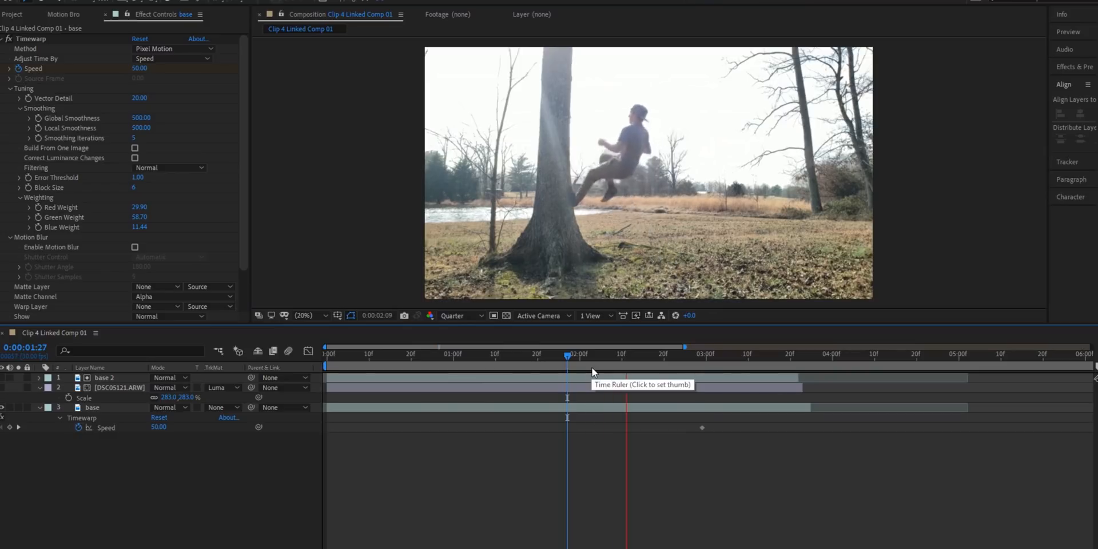
drag(563, 364, 334, 366)
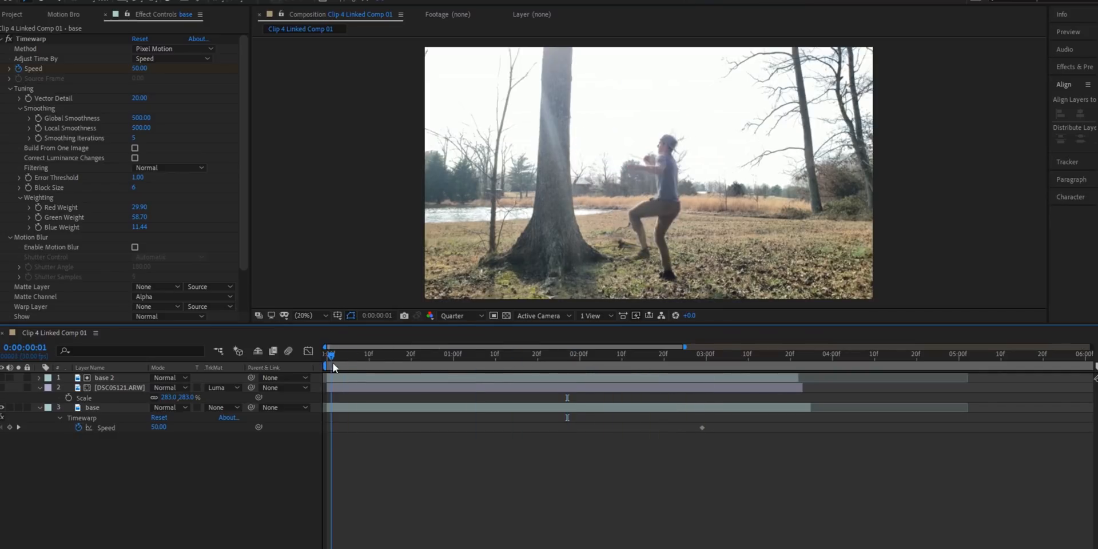
key(space)
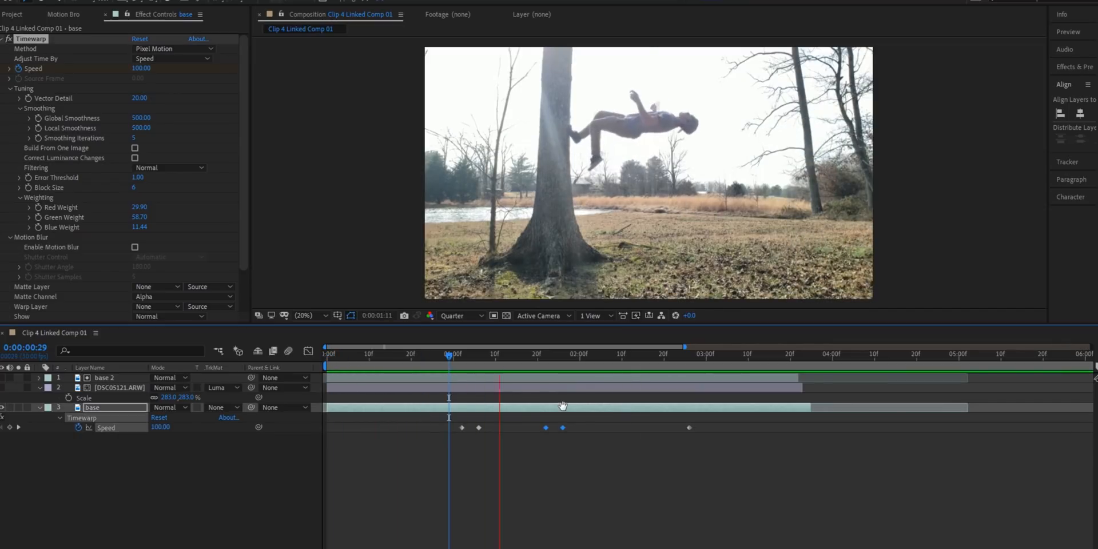
Step: Apply Easy Ease to the base layer's Timewarp Speed keyframes and refine the speed curve in the Graph Editor
drag(590, 422, 433, 445)
key(F9)
click(315, 351)
click(484, 524)
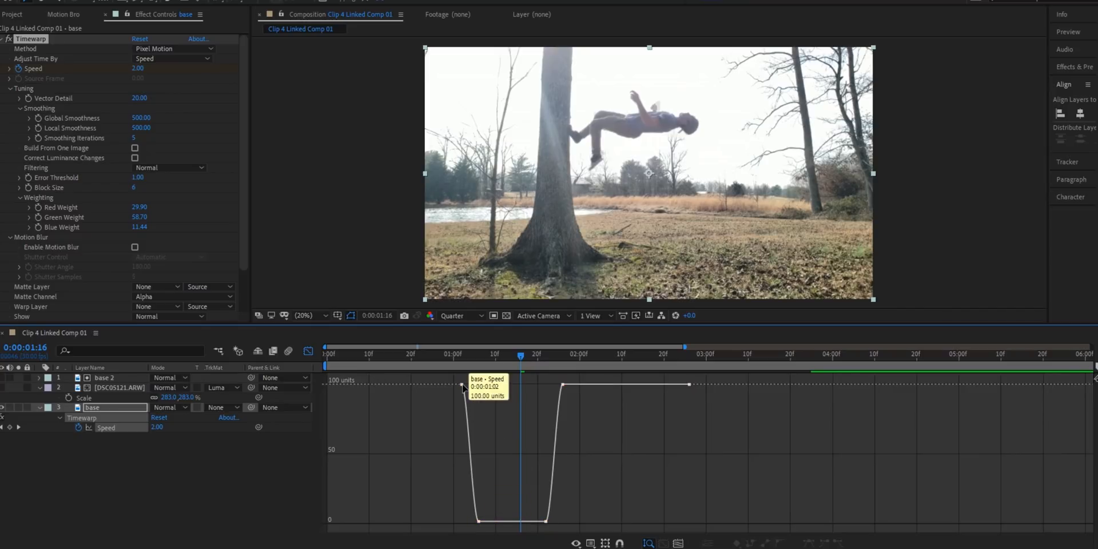
key(equal)
key(equal)
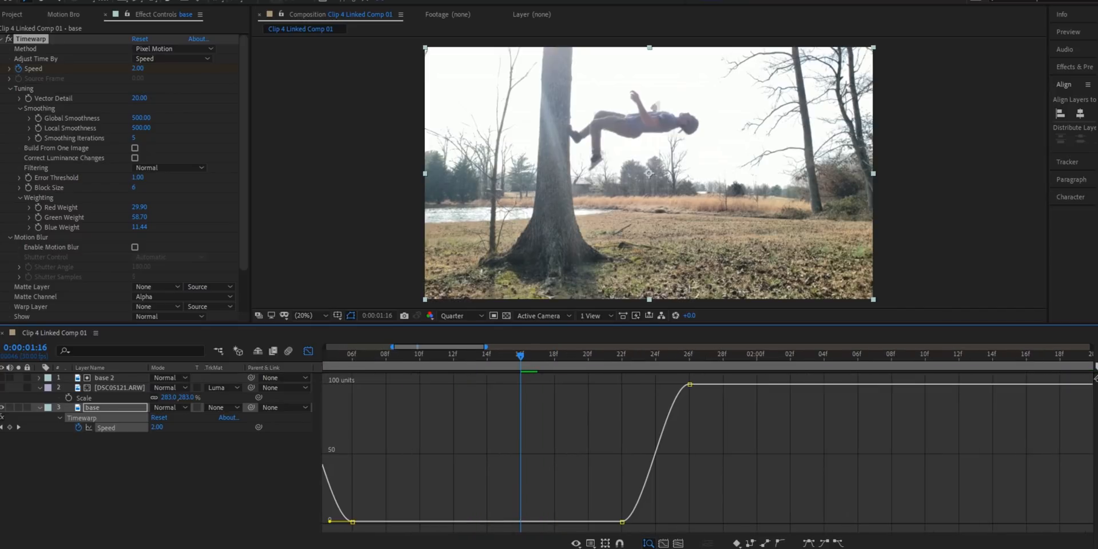
drag(403, 548, 377, 547)
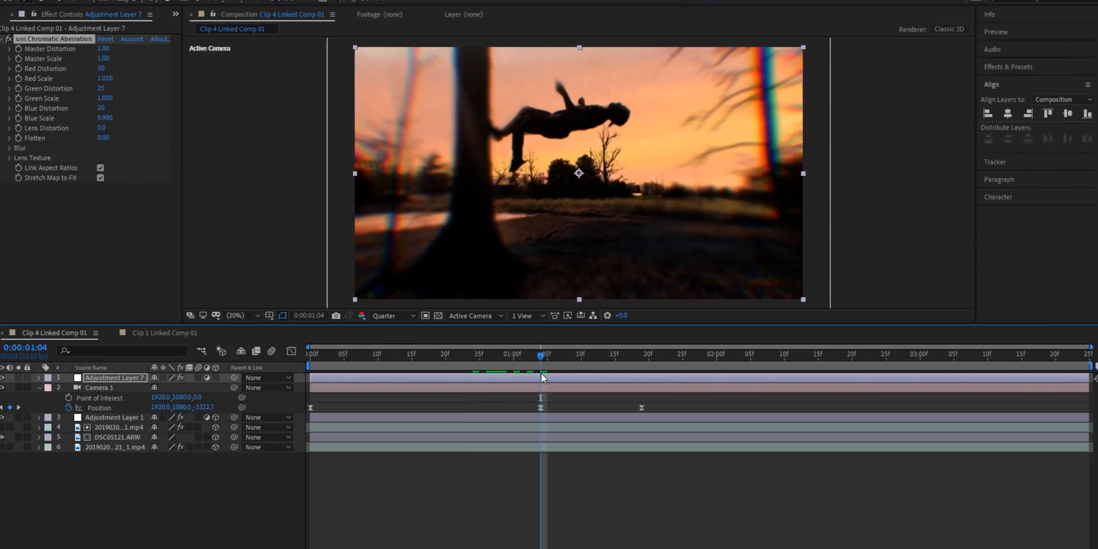
Step: Animate Chromatic Aberration on Adjustment Layer 7, keyframing Master Distortion at 0.00 at 0:00:01:04 and raising it at another point
drag(101, 50, 23, 50)
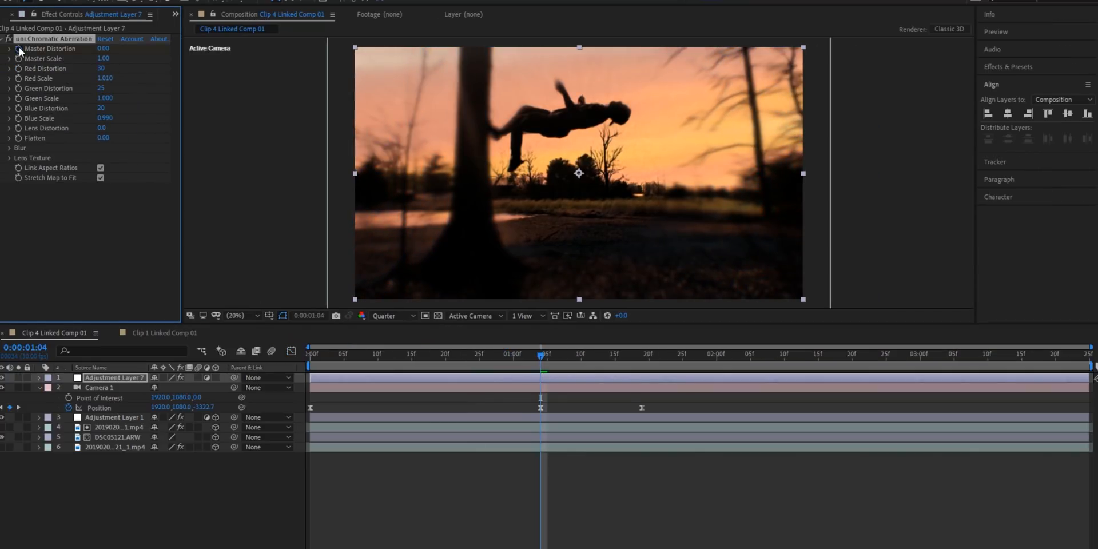
key(space)
drag(102, 53, 123, 53)
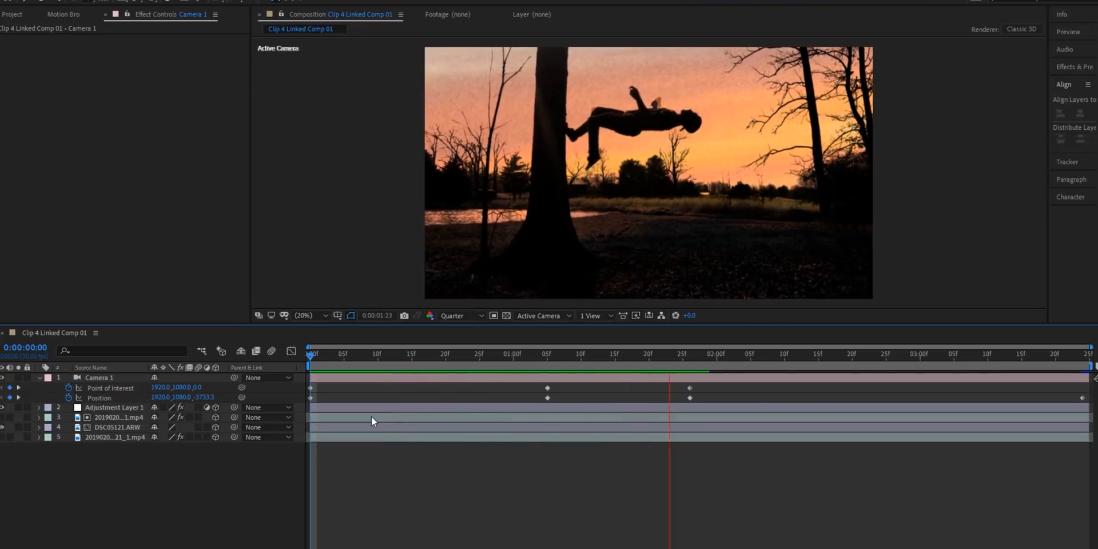
Step: Delete Camera 1's middle Point of Interest and Position keyframes, and push the camera closer near the end of the composition
key(space)
drag(708, 389, 533, 401)
key(Delete)
drag(741, 354, 1085, 382)
drag(688, 227, 664, 198)
drag(469, 354, 310, 380)
key(space)
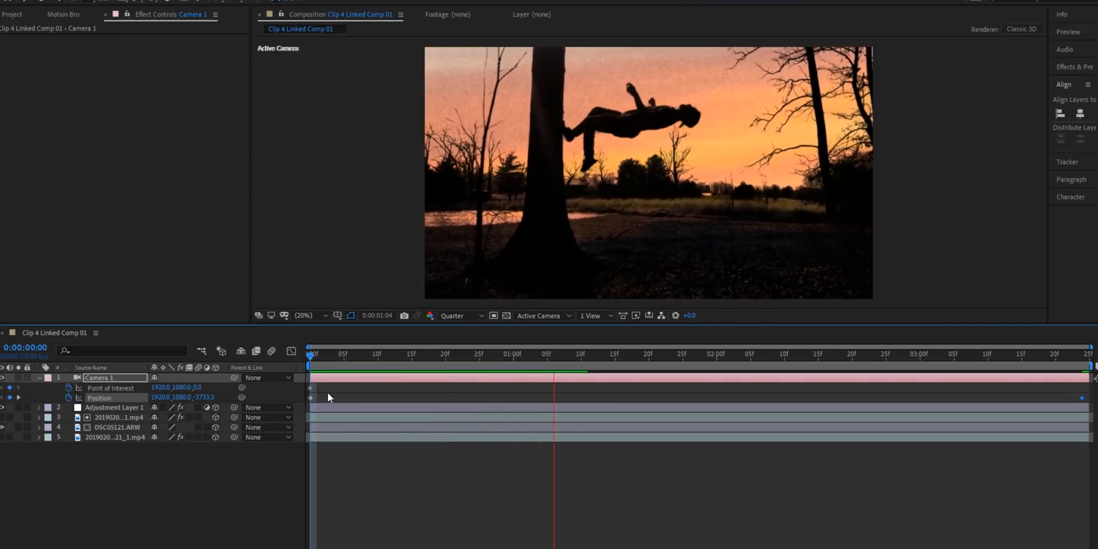
Step: Move Camera 1 still closer at its final Position keyframe and preview the push-in from the start
drag(1069, 358, 1084, 356)
drag(706, 192, 704, 163)
drag(433, 359, 310, 361)
key(space)
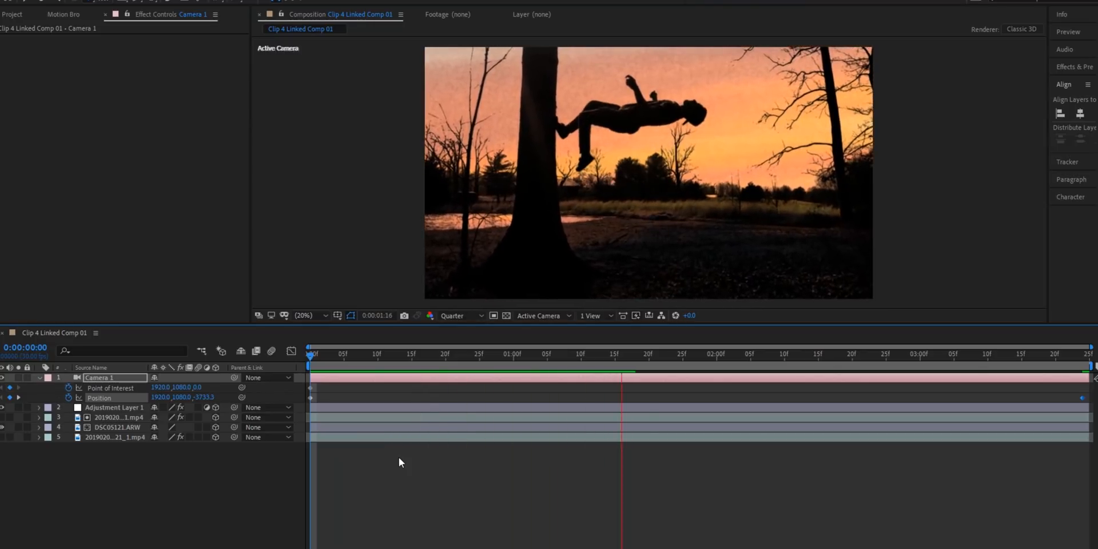